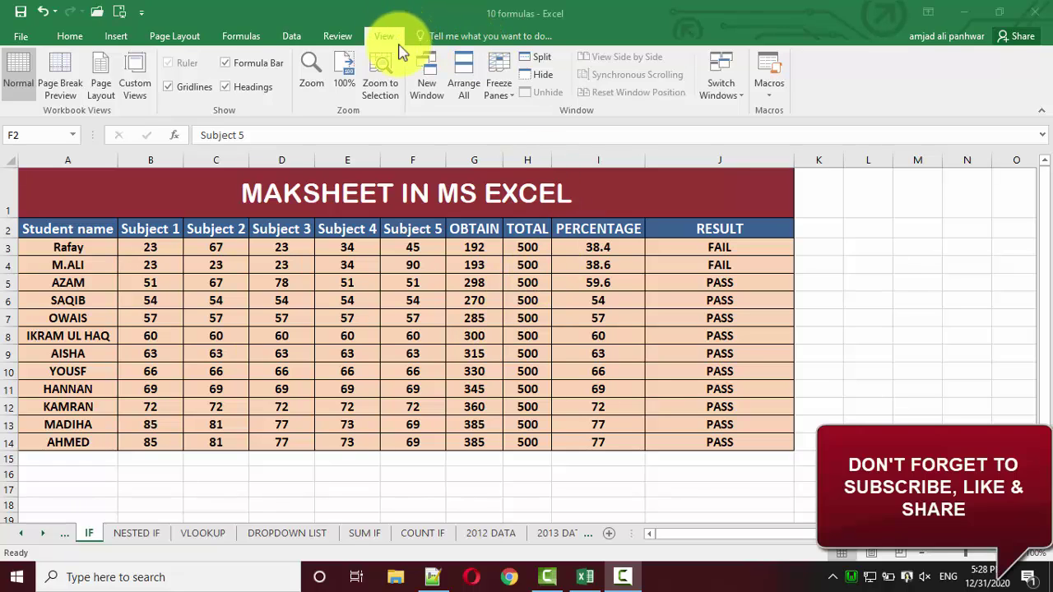
# Open and dismiss the freeze options, then select columns A–H and step along row 3 to PERCENTAGE.
pyautogui.click(512, 101)
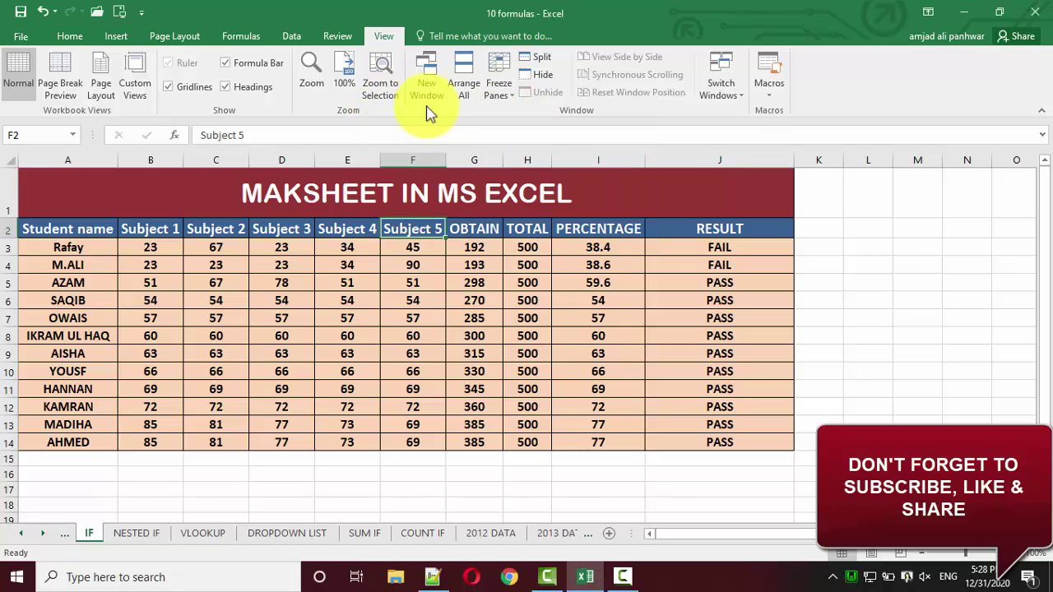
pyautogui.click(499, 97)
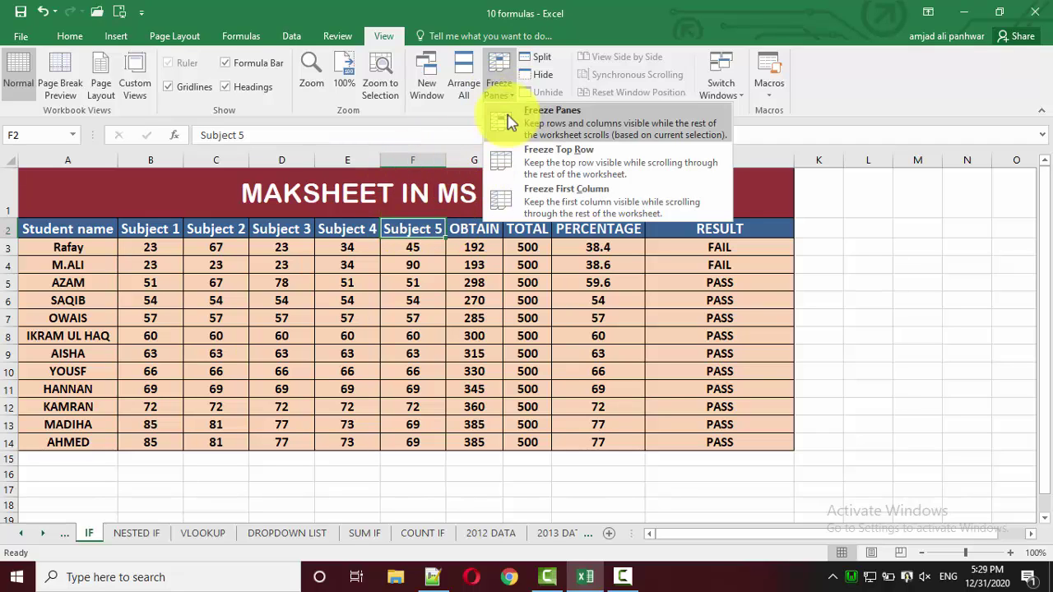
pyautogui.click(301, 263)
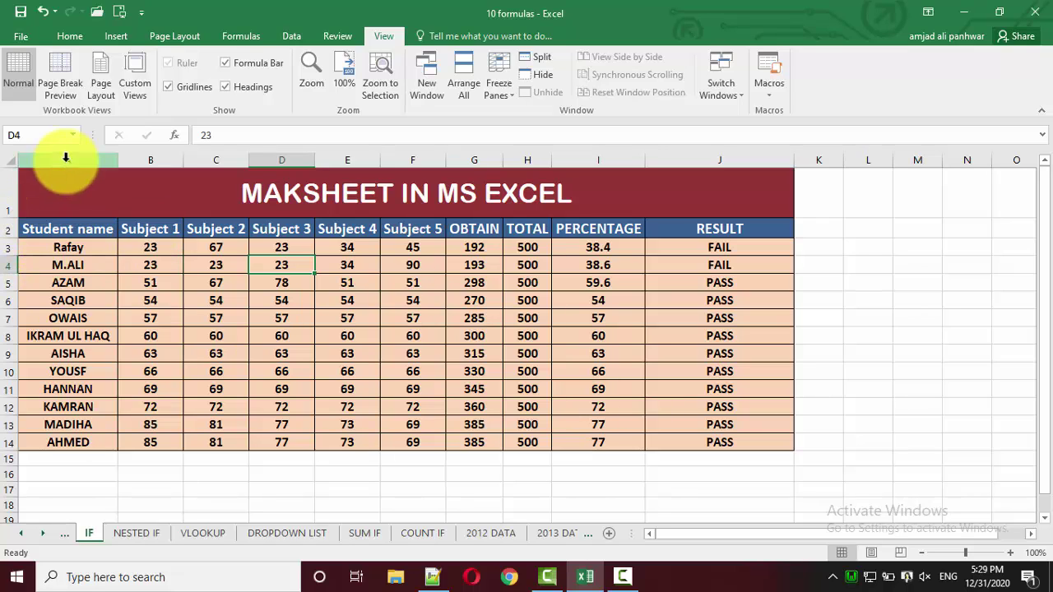
pyautogui.moveTo(68, 160); pyautogui.dragTo(688, 173)
pyautogui.click(436, 246)
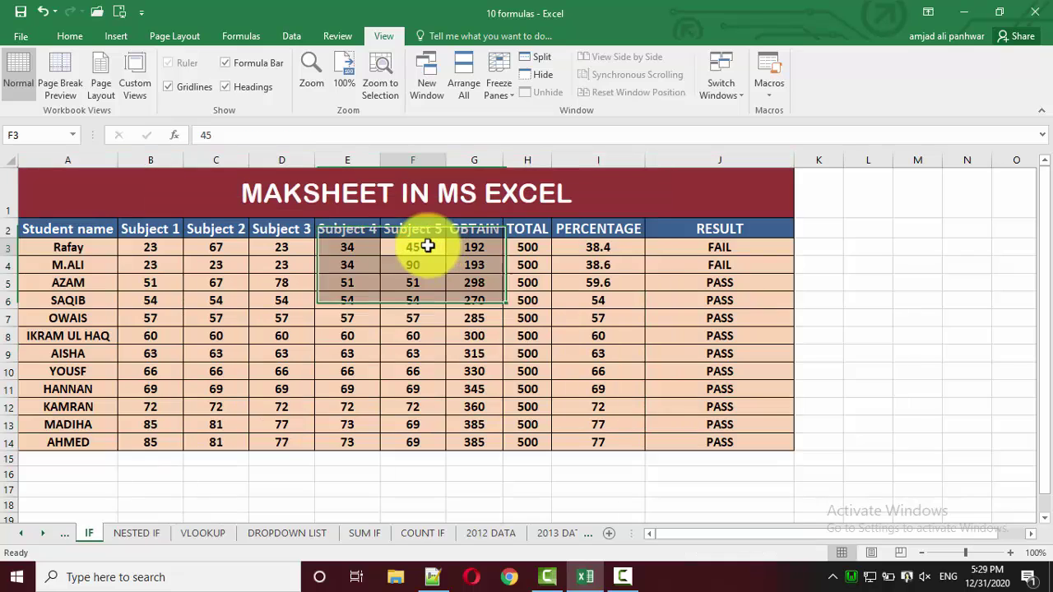
pyautogui.press('Right')
pyautogui.press('Right')
pyautogui.press('Right')
pyautogui.press('Right')
pyautogui.press('Right')
pyautogui.press('Right')
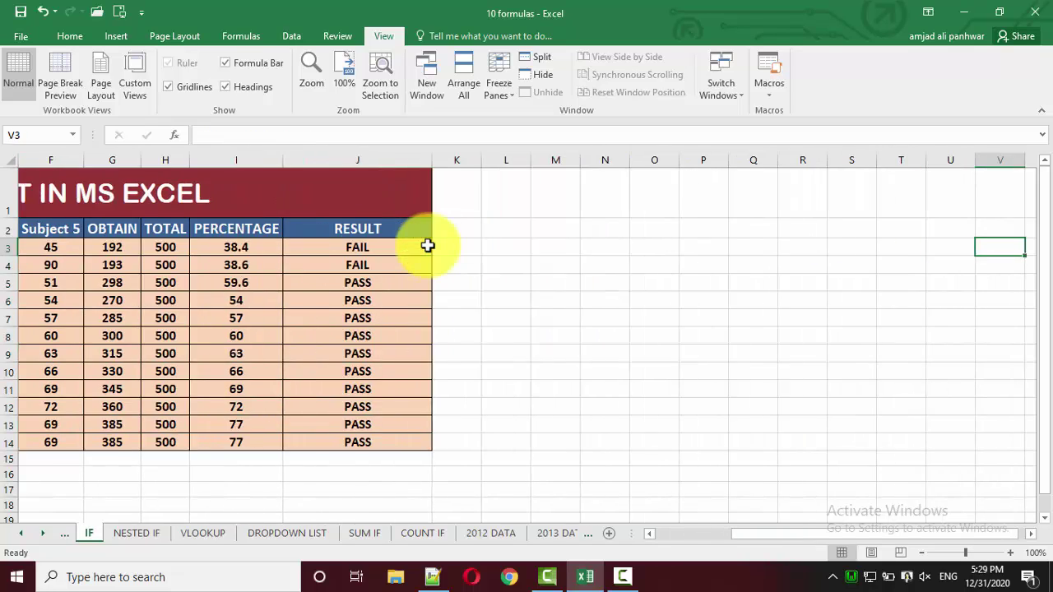
pyautogui.press('Right')
pyautogui.press('Right')
pyautogui.press('Right')
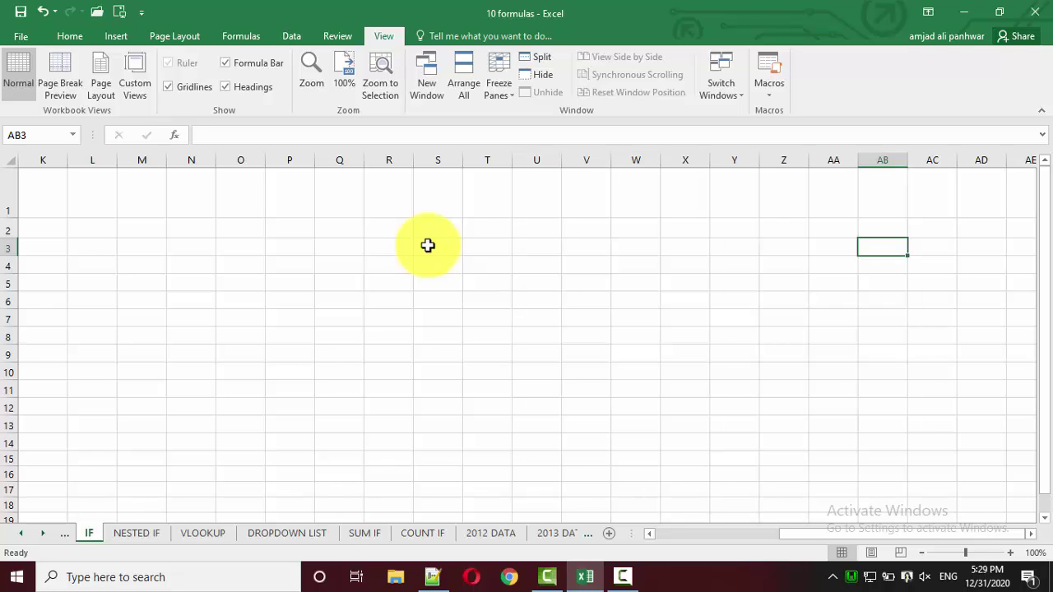
# Move to the RESULT column at J3, down to J10, then back to the student names.
pyautogui.press('Left')
pyautogui.press('Left')
pyautogui.press('Left')
pyautogui.press('Left')
pyautogui.press('Left')
pyautogui.press('Left')
pyautogui.press('Left')
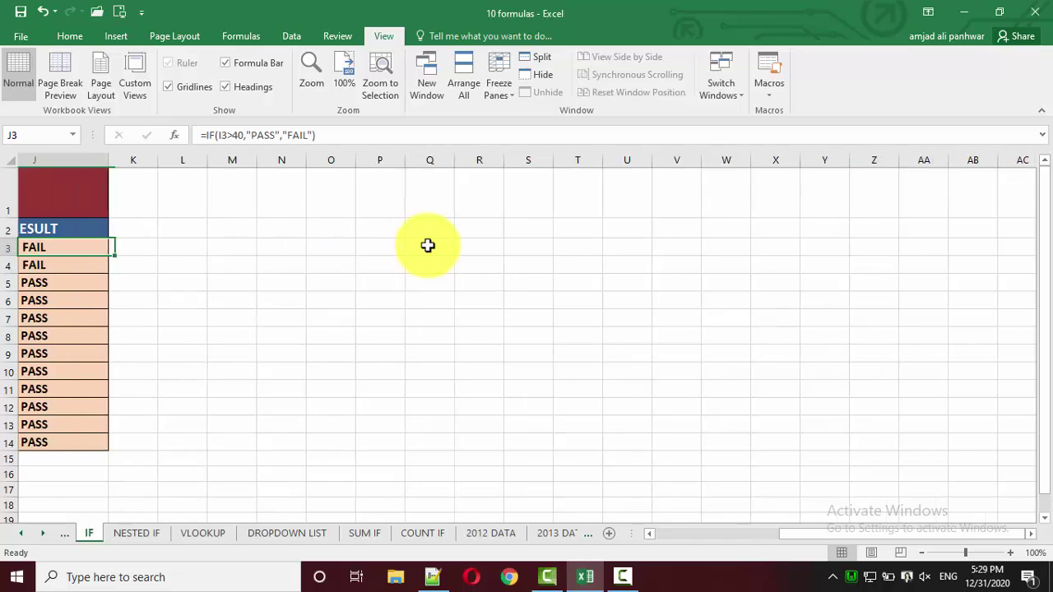
pyautogui.press('Right')
pyautogui.press('Right')
pyautogui.press('Right')
pyautogui.press('Left')
pyautogui.press('Left')
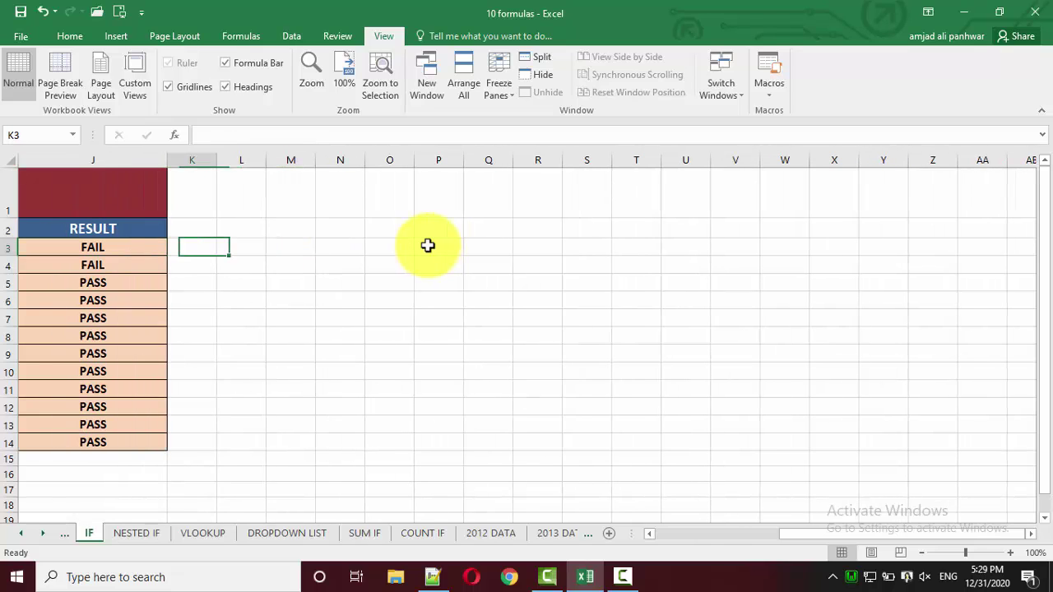
pyautogui.press('Left')
pyautogui.press('Down')
pyautogui.press('Down')
pyautogui.press('Down')
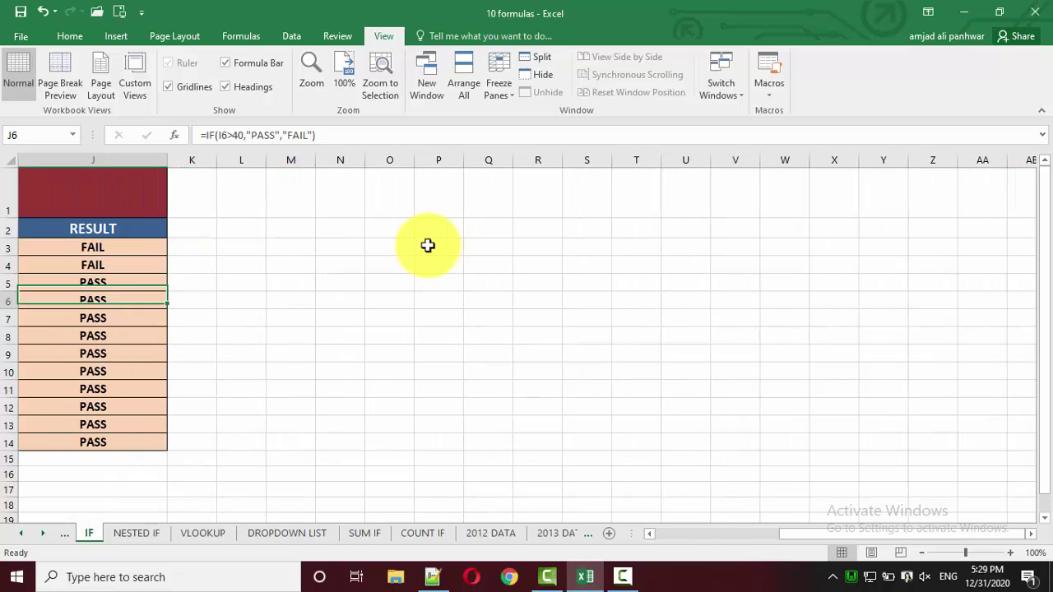
pyautogui.press('Down')
pyautogui.press('Down')
pyautogui.press('Down')
pyautogui.press('Down')
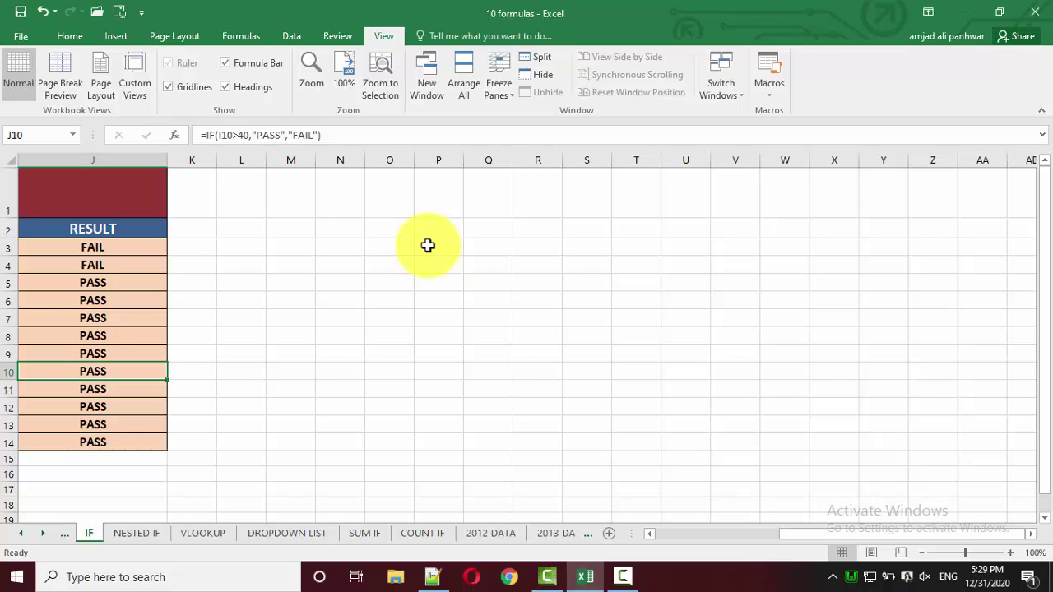
pyautogui.press('Left')
pyautogui.press('Left')
pyautogui.press('Left')
pyautogui.press('Left')
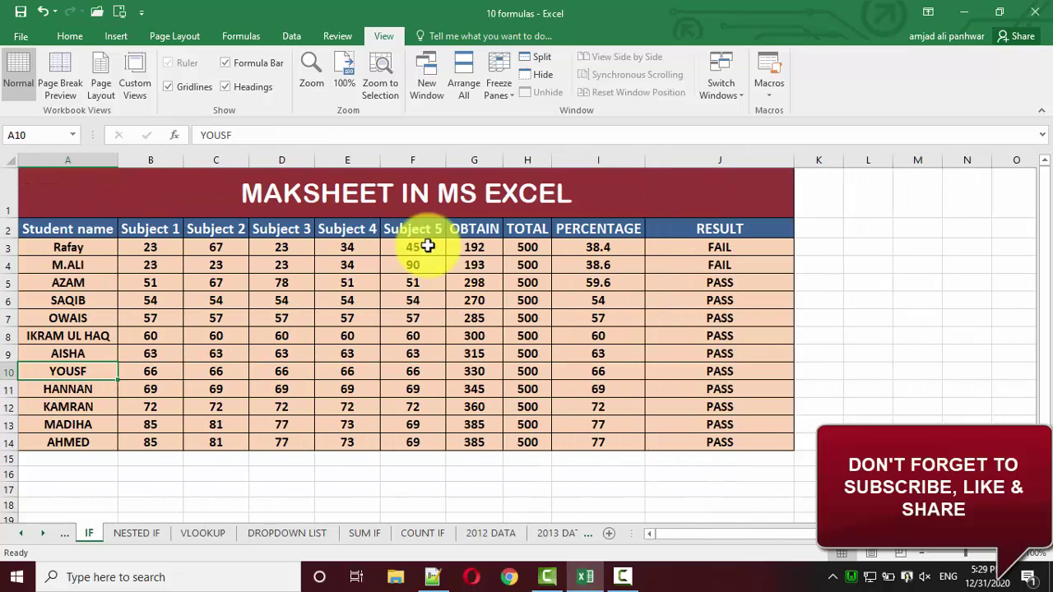
# Select column A, header row 2 and cell H5, then move row 3 out to column S and back to A3.
pyautogui.click(103, 156)
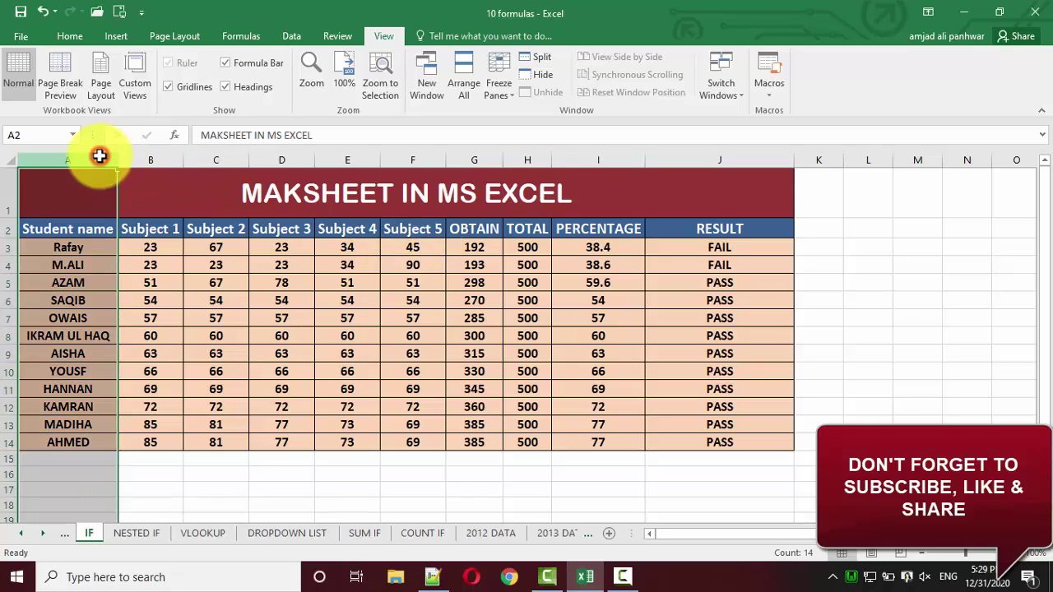
pyautogui.click(4, 229)
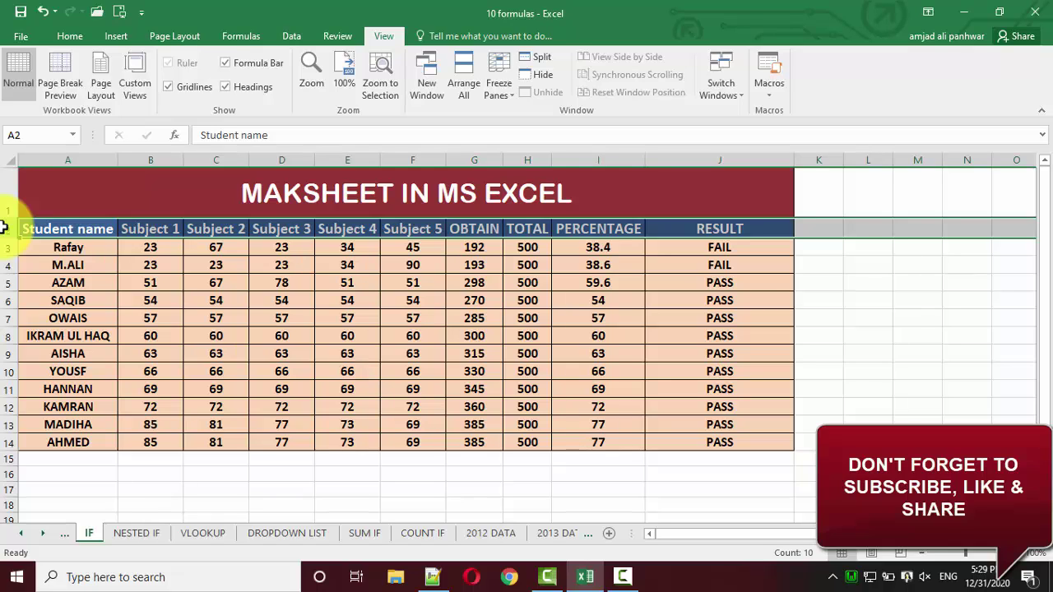
pyautogui.click(533, 280)
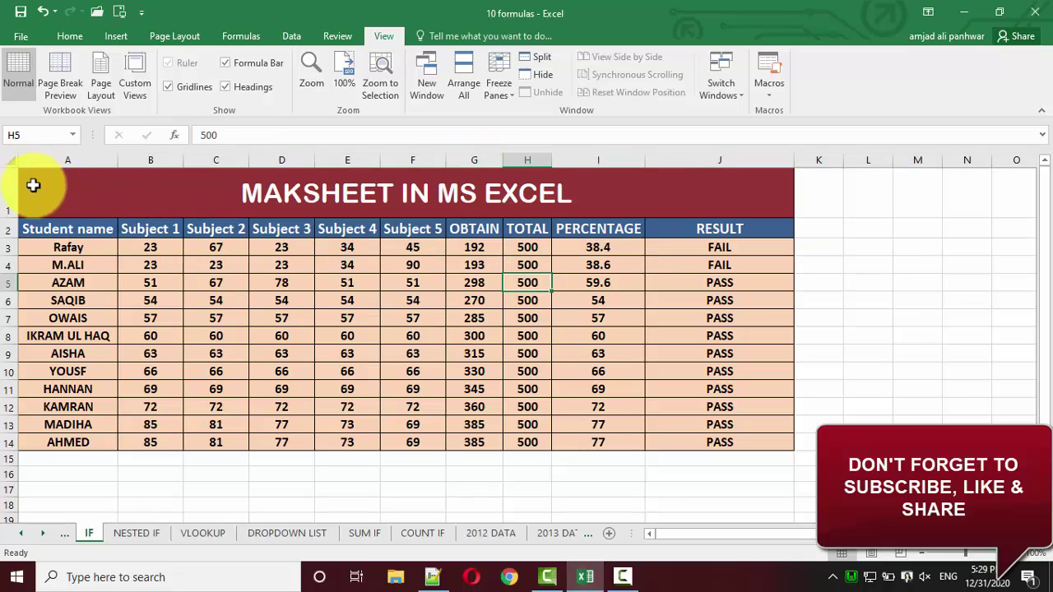
pyautogui.click(66, 158)
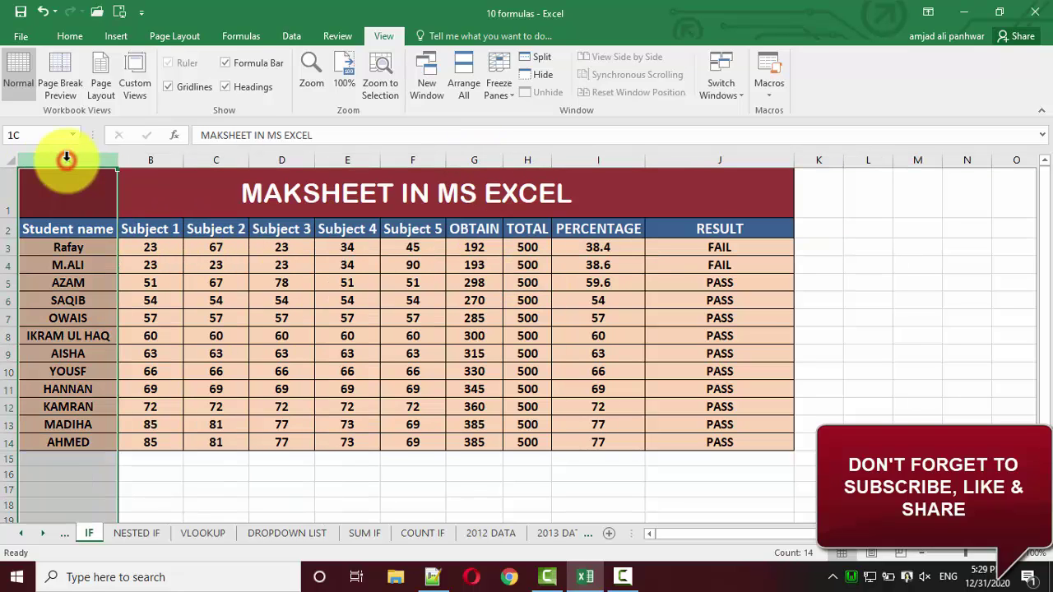
pyautogui.click(157, 247)
pyautogui.press('Right')
pyautogui.press('Right')
pyautogui.press('Right')
pyautogui.press('Right')
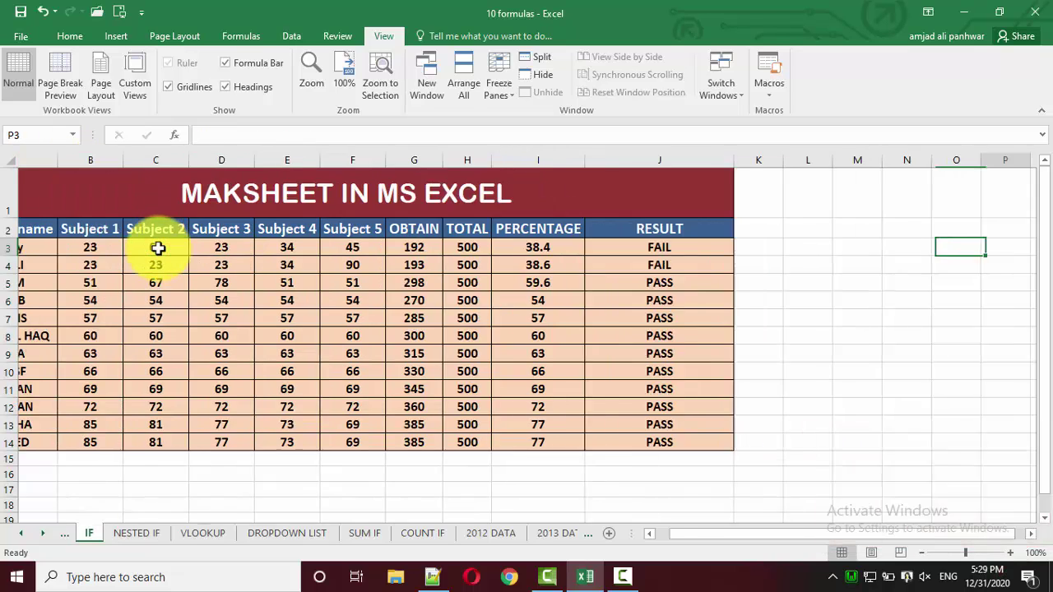
pyautogui.press('Right')
pyautogui.press('Right')
pyautogui.press('Right')
pyautogui.press('Right')
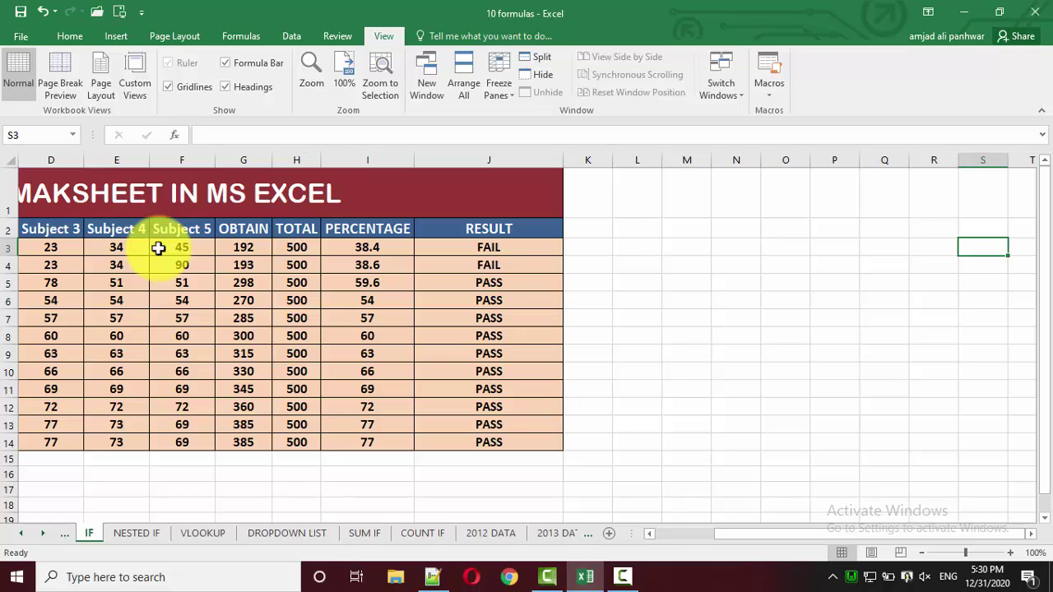
pyautogui.press('Left')
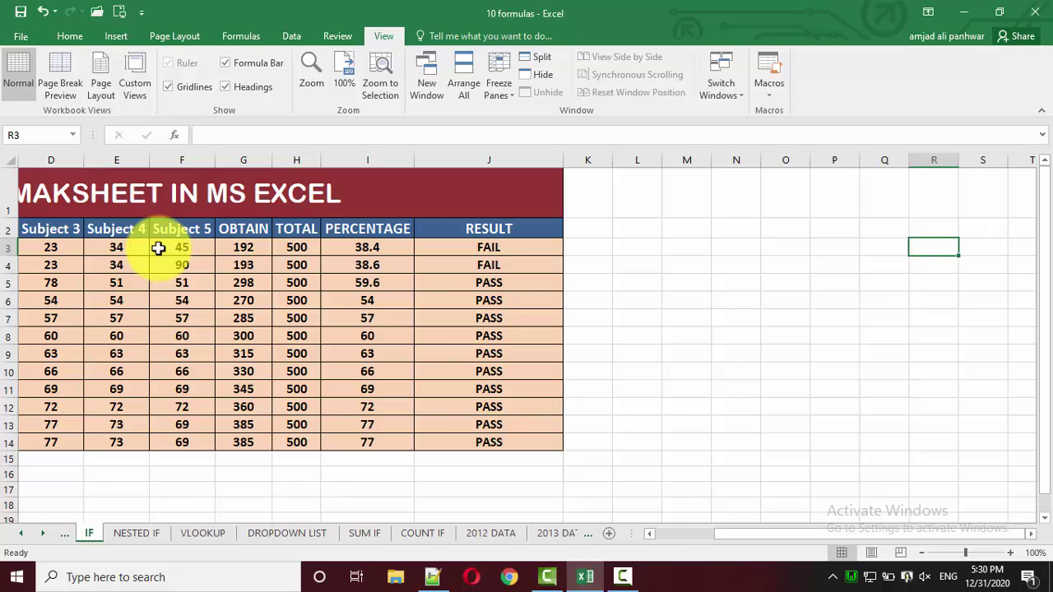
pyautogui.press('Home')
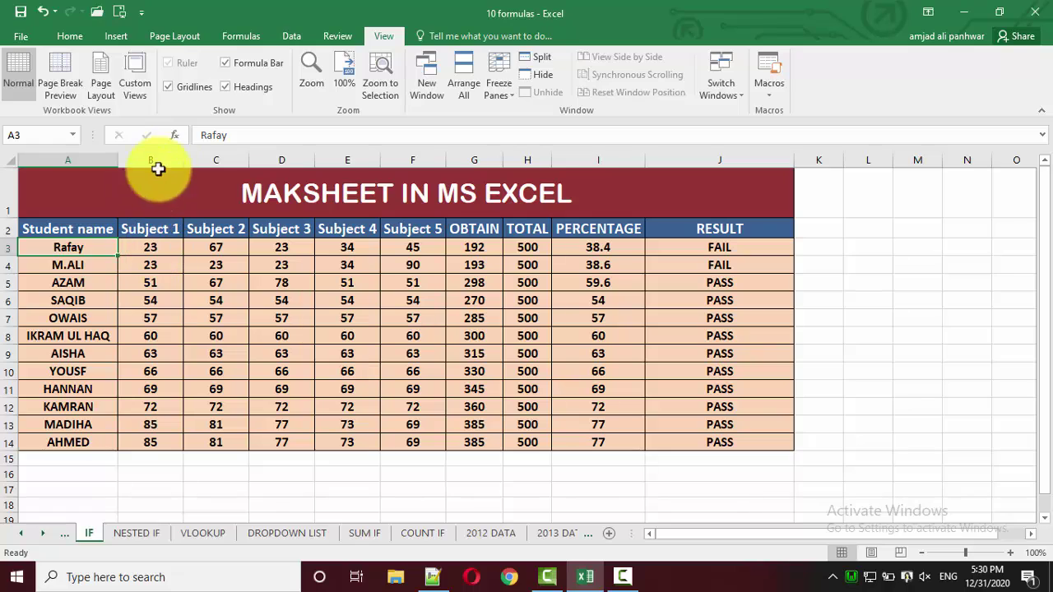
# Try selecting column B, the whole sheet and columns A–J, then reselect columns A and B.
pyautogui.click(168, 157)
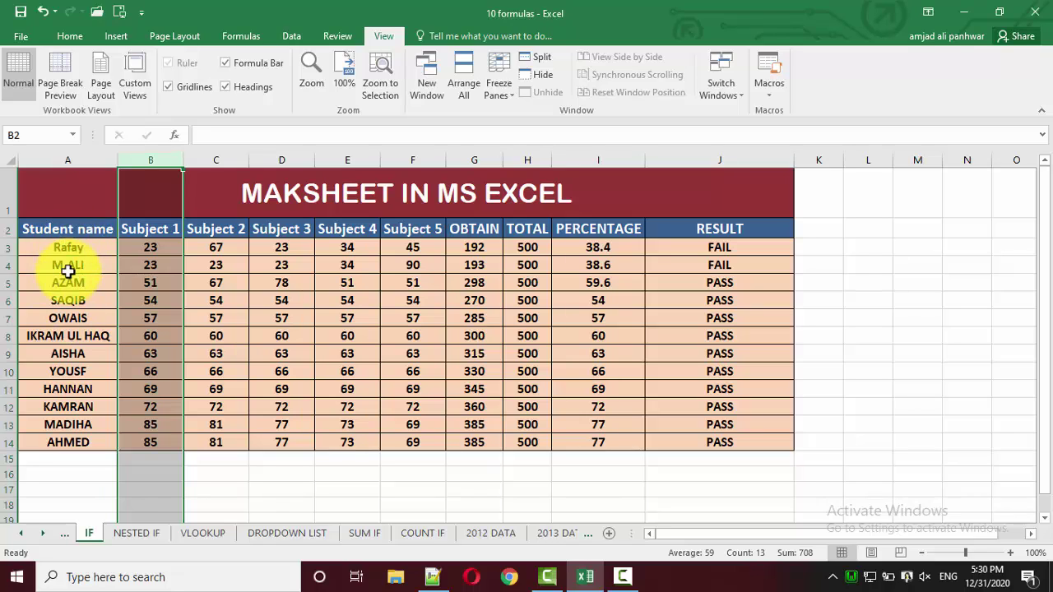
pyautogui.click(156, 161)
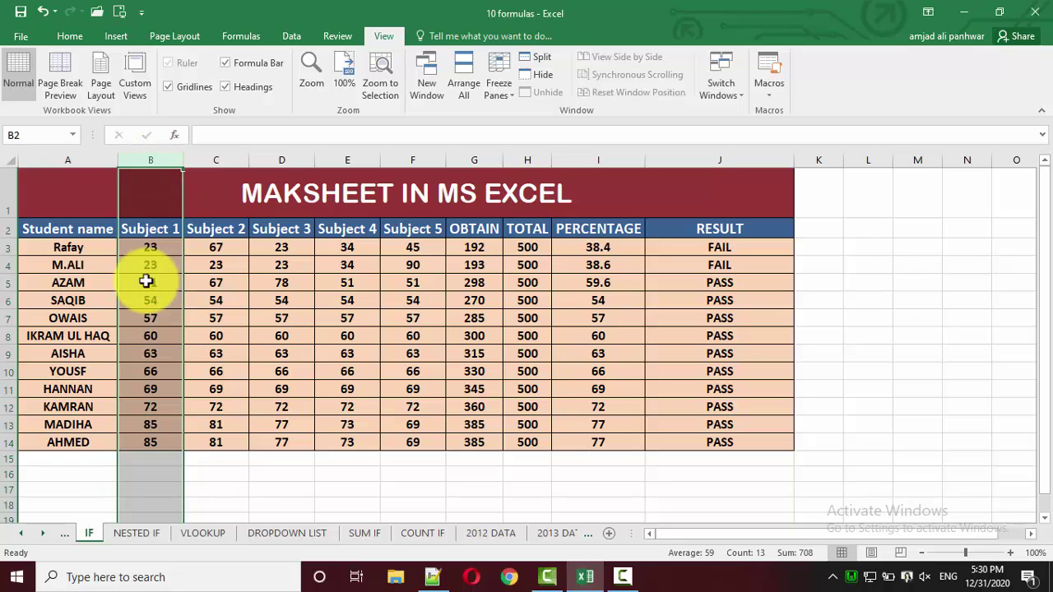
pyautogui.hotkey('ctrl', 'a')
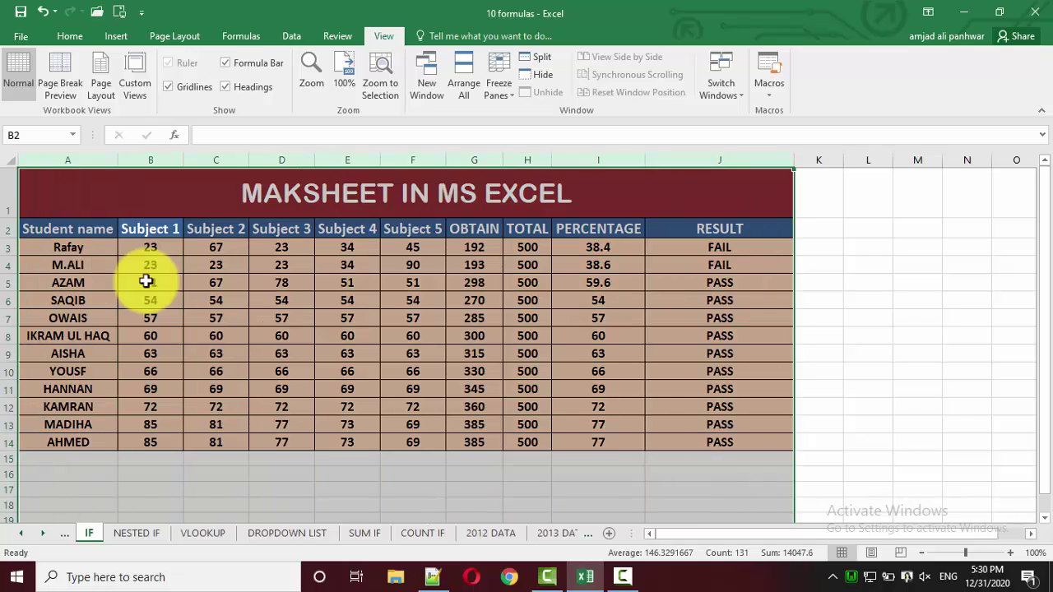
pyautogui.press('Left')
pyautogui.press('Right')
pyautogui.press('Down')
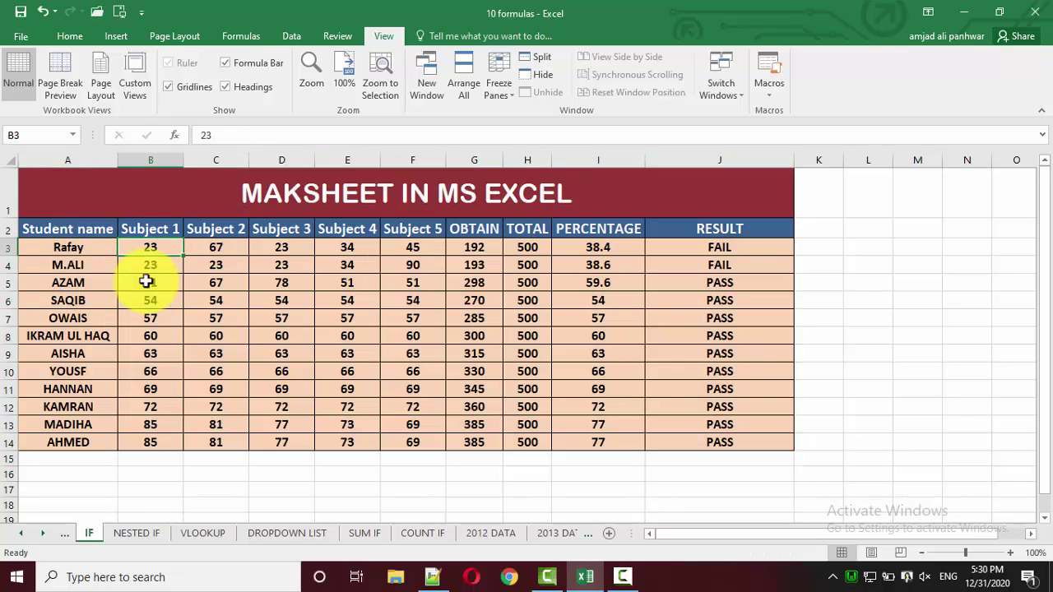
pyautogui.hotkey('ctrl', 'space')
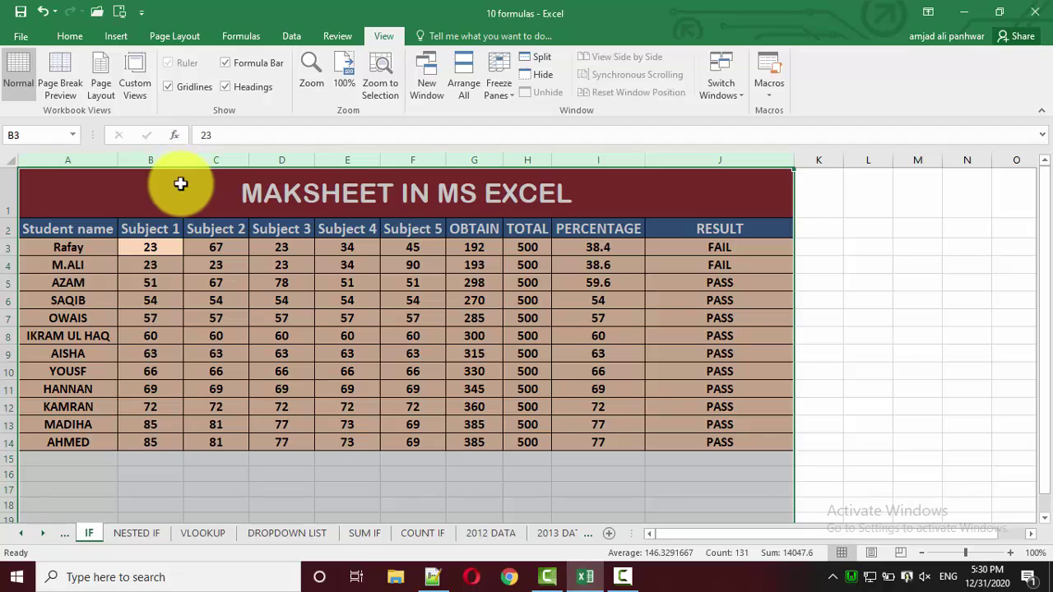
pyautogui.click(179, 182)
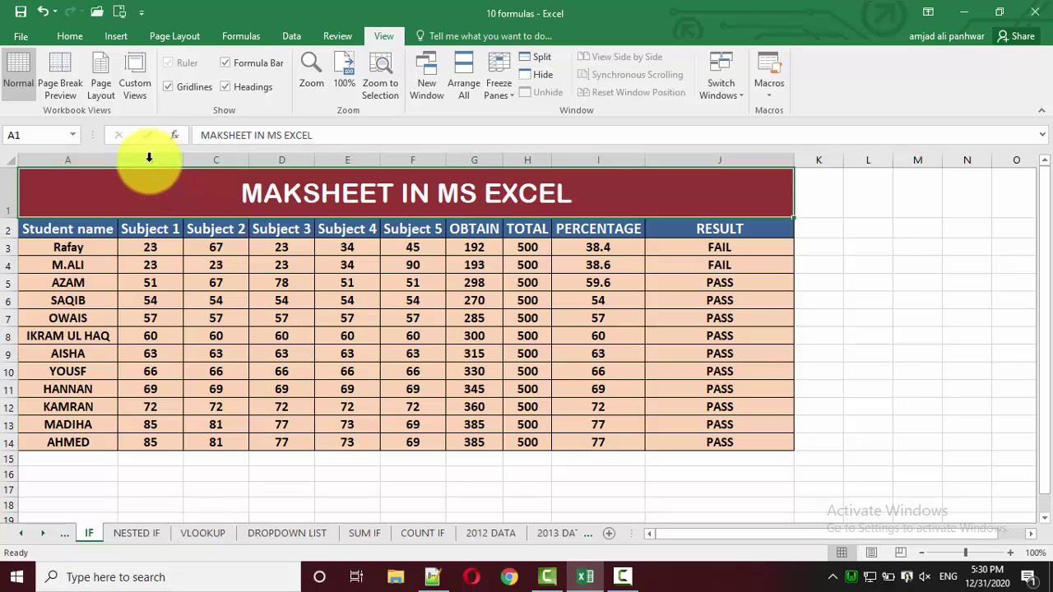
pyautogui.click(91, 158)
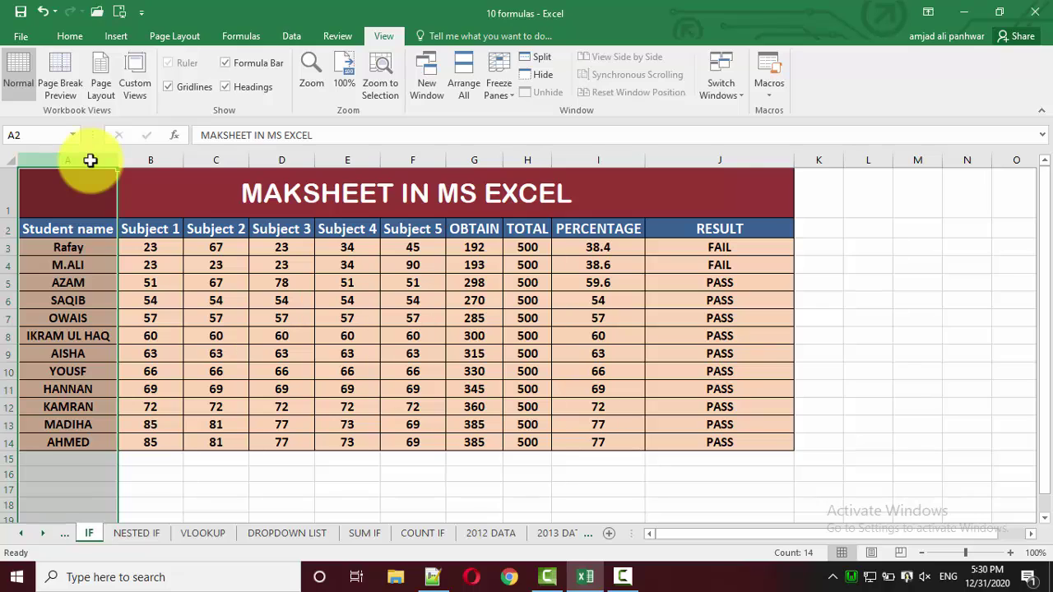
pyautogui.click(151, 160)
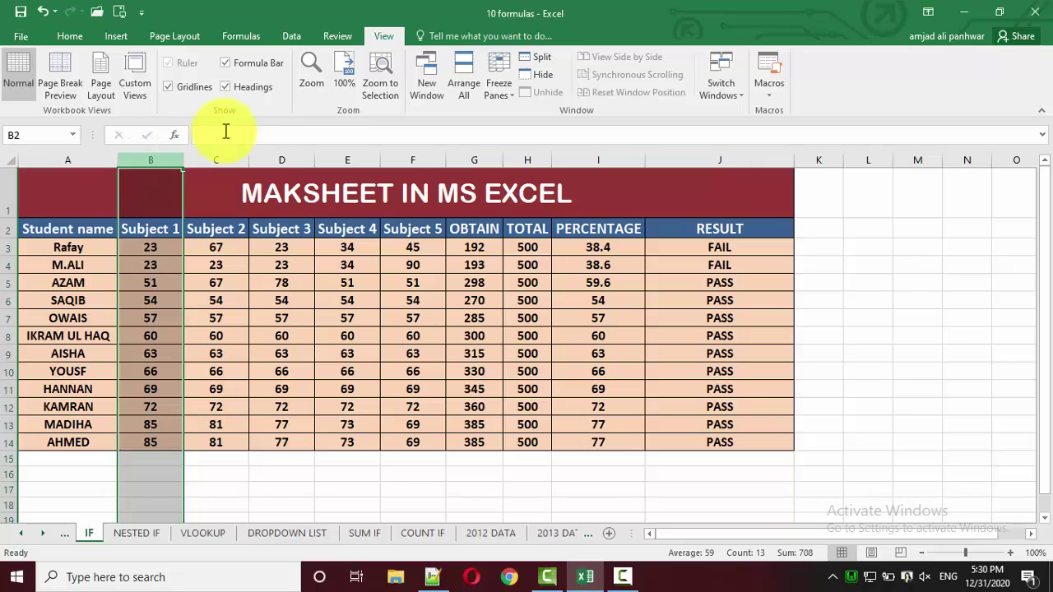
# Apply Freeze First Column and check it stays beside RESULT, then go back to the title row.
pyautogui.click(493, 92)
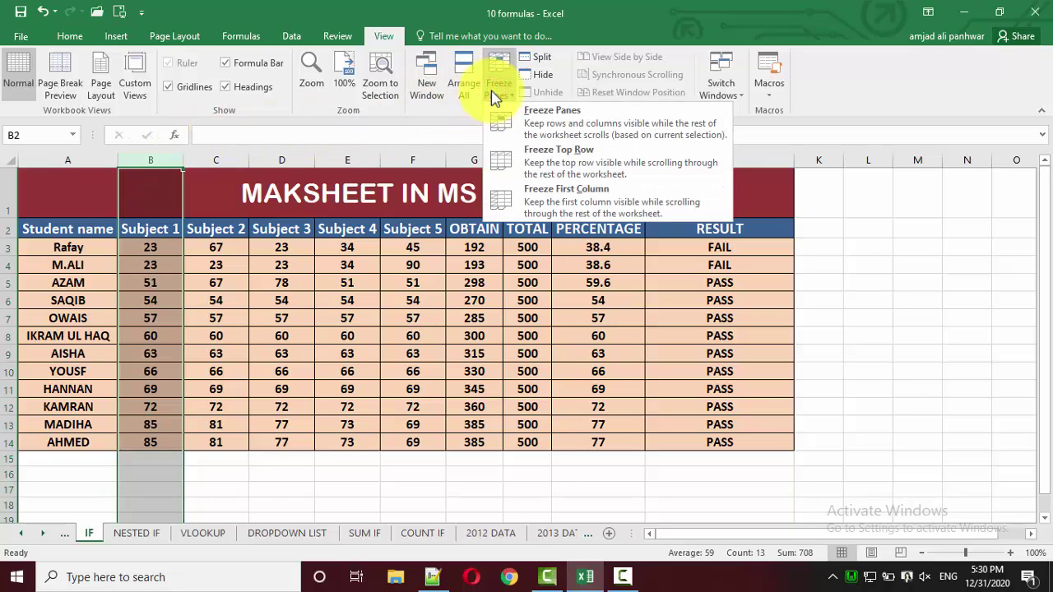
pyautogui.click(557, 201)
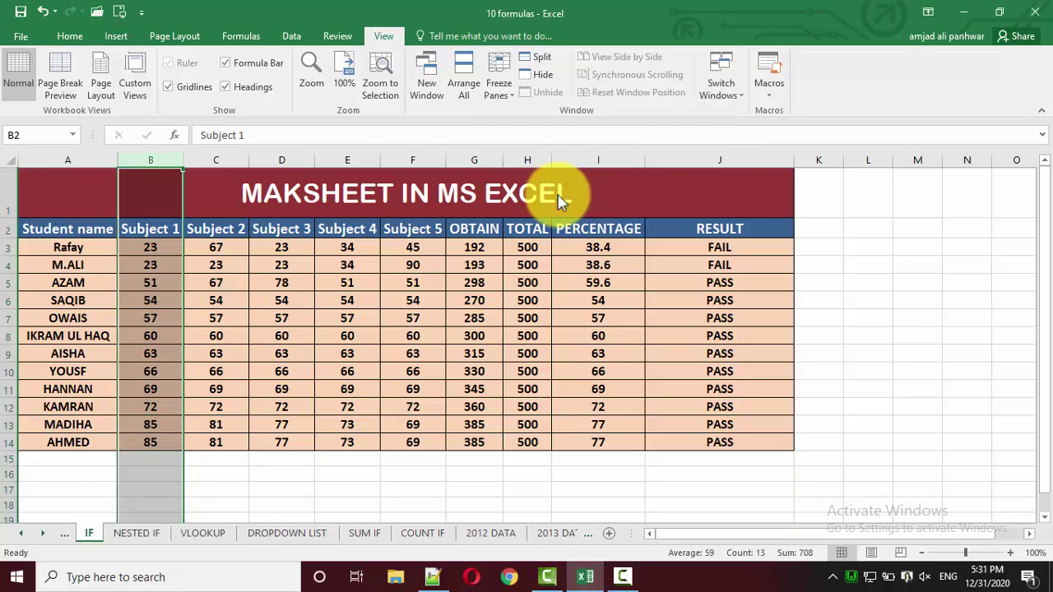
pyautogui.click(567, 278)
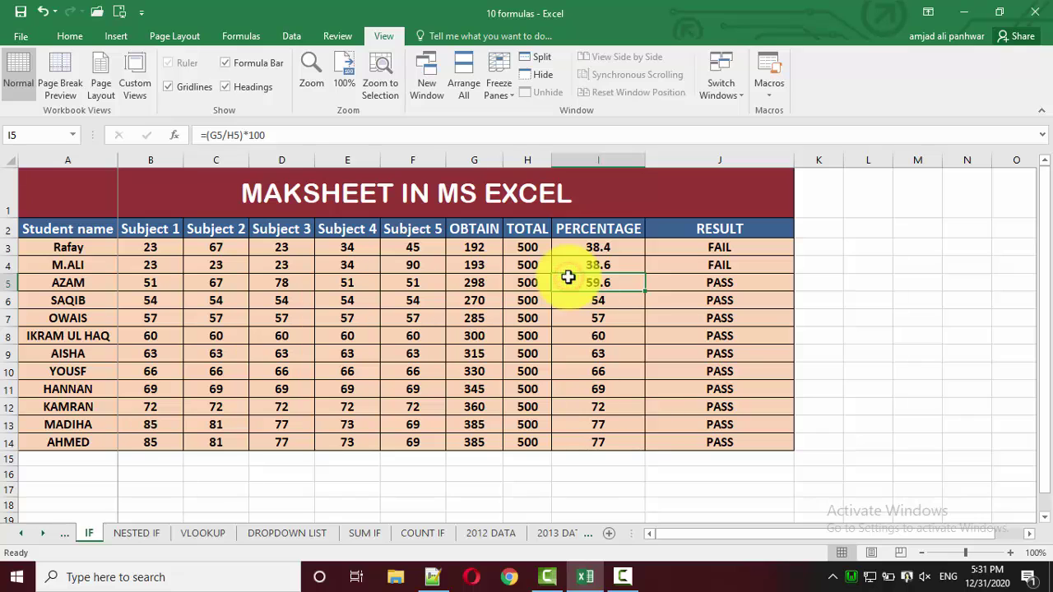
pyautogui.press('Right')
pyautogui.press('Right')
pyautogui.press('Right')
pyautogui.press('Right')
pyautogui.press('Right')
pyautogui.press('Right')
pyautogui.press('Right')
pyautogui.press('Right')
pyautogui.press('Right')
pyautogui.press('Right')
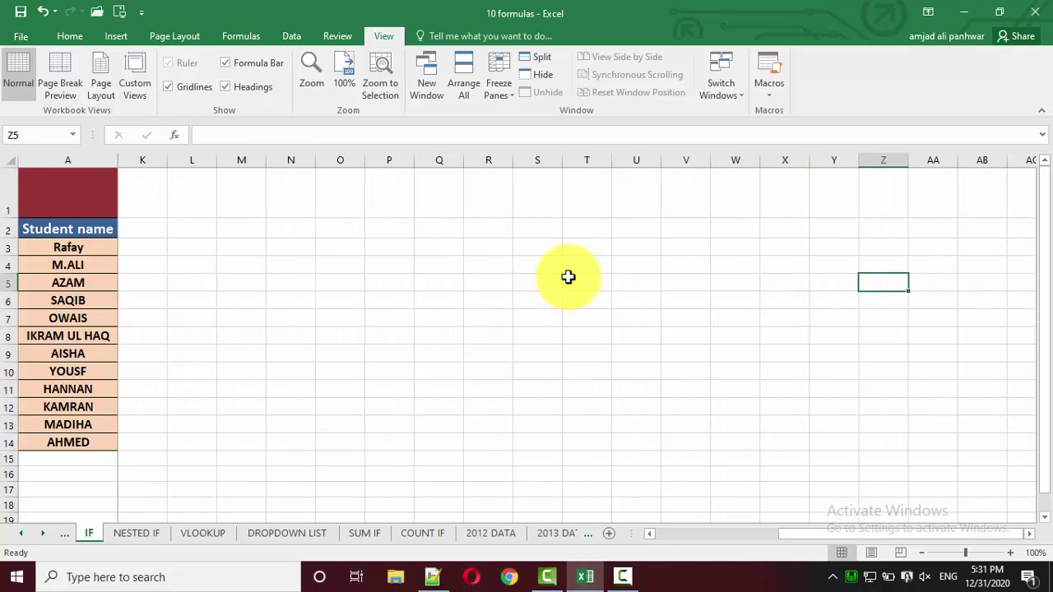
pyautogui.press('Left')
pyautogui.press('Left')
pyautogui.press('Left')
pyautogui.press('Left')
pyautogui.press('Left')
pyautogui.press('Left')
pyautogui.press('Left')
pyautogui.press('Left')
pyautogui.press('Left')
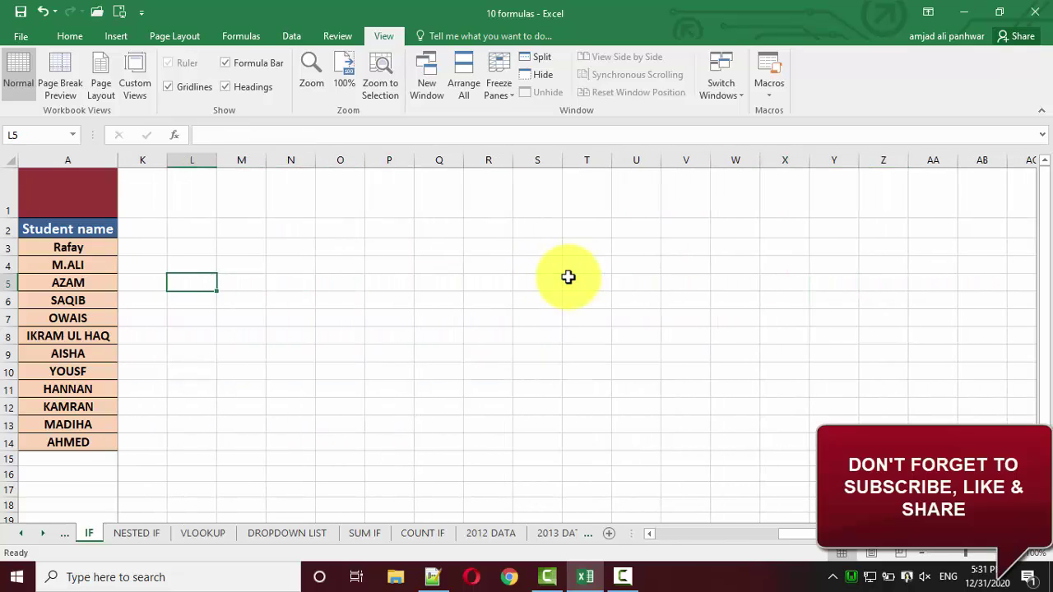
pyautogui.press('Left')
pyautogui.press('Left')
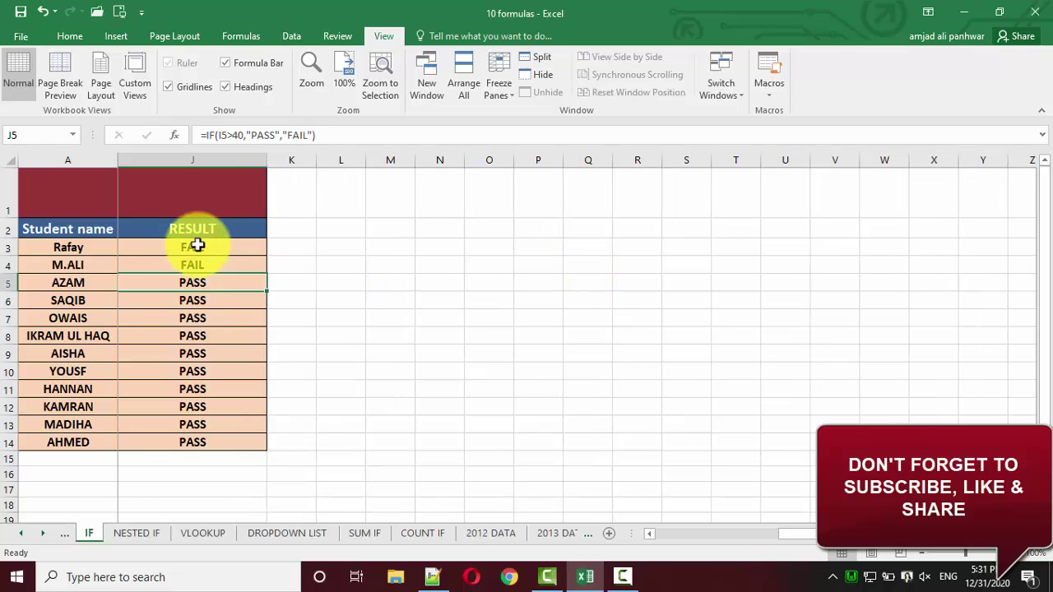
pyautogui.moveTo(197, 246); pyautogui.dragTo(221, 425)
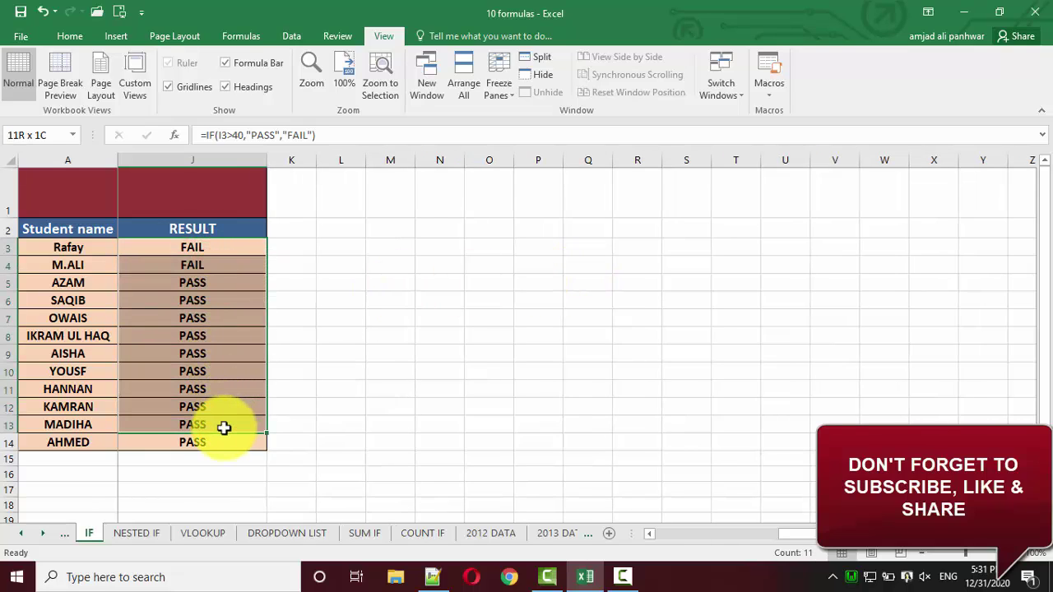
pyautogui.click(223, 427)
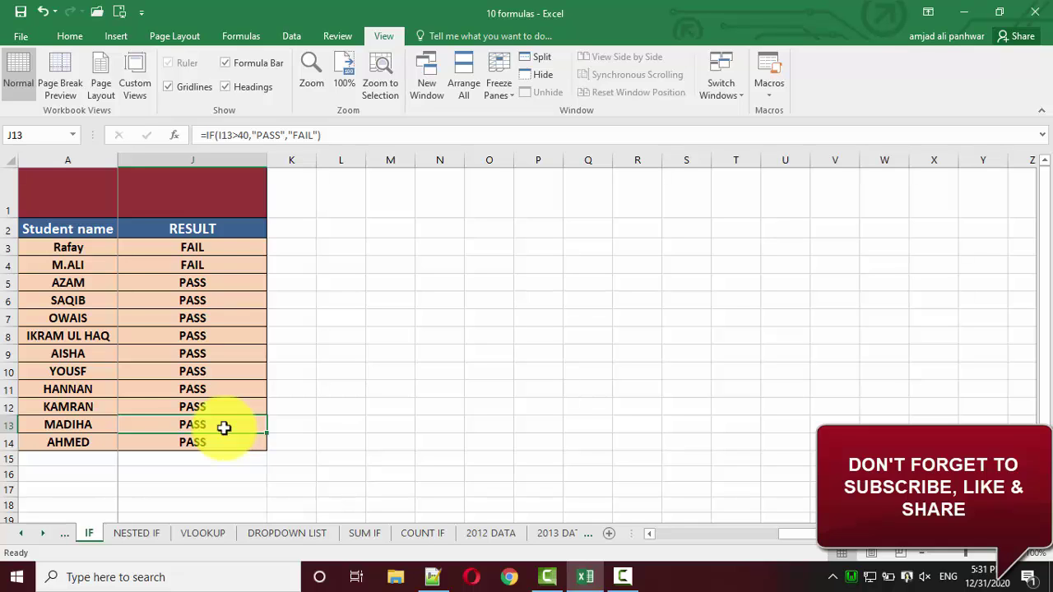
pyautogui.hotkey('ctrl', 'z')
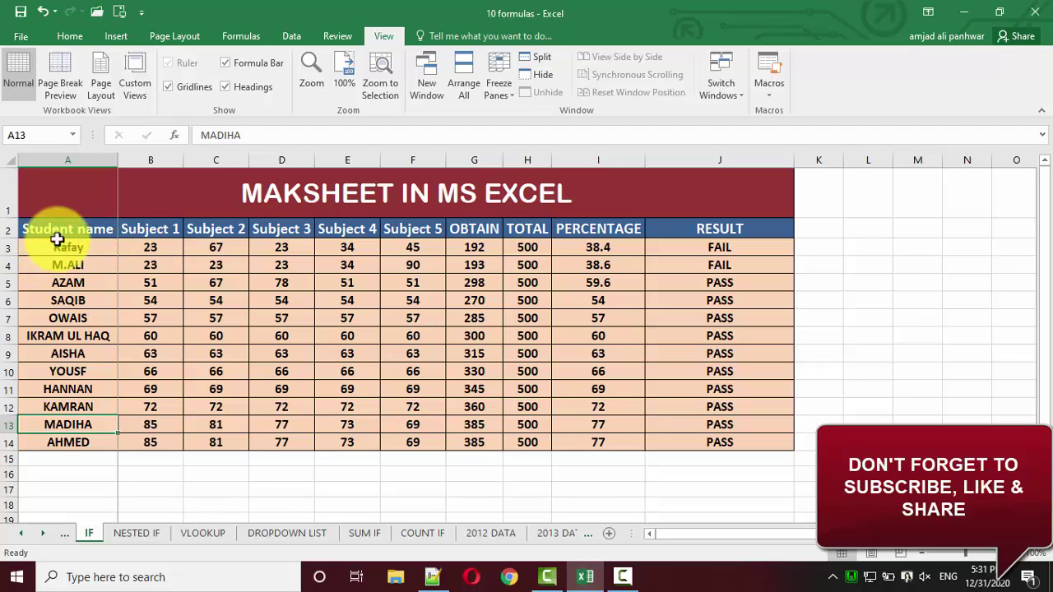
pyautogui.click(70, 203)
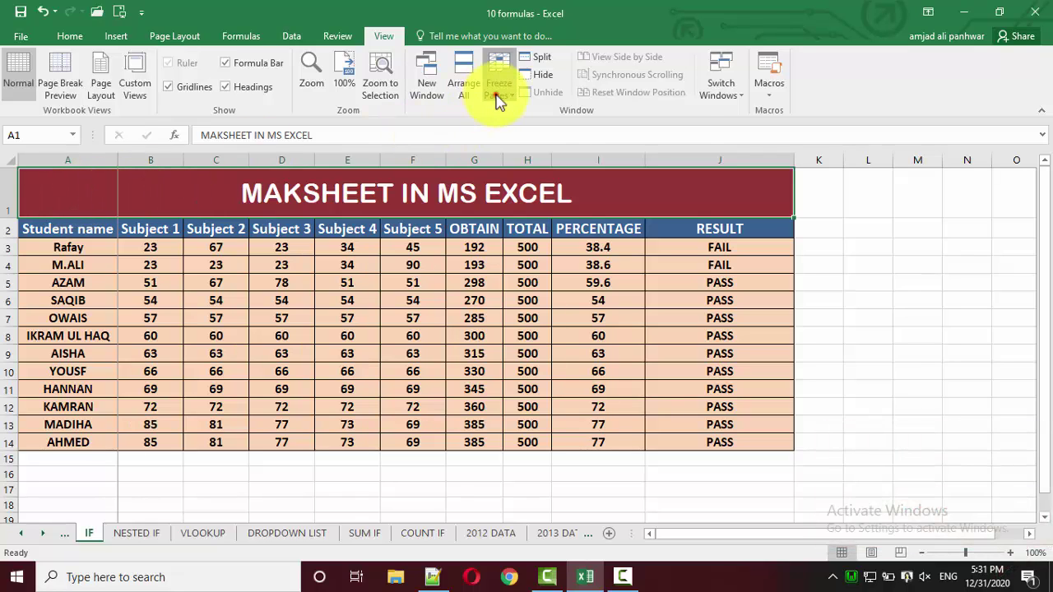
# Switch to Freeze Top Row so title row 1 stays fixed instead of column A.
pyautogui.click(497, 96)
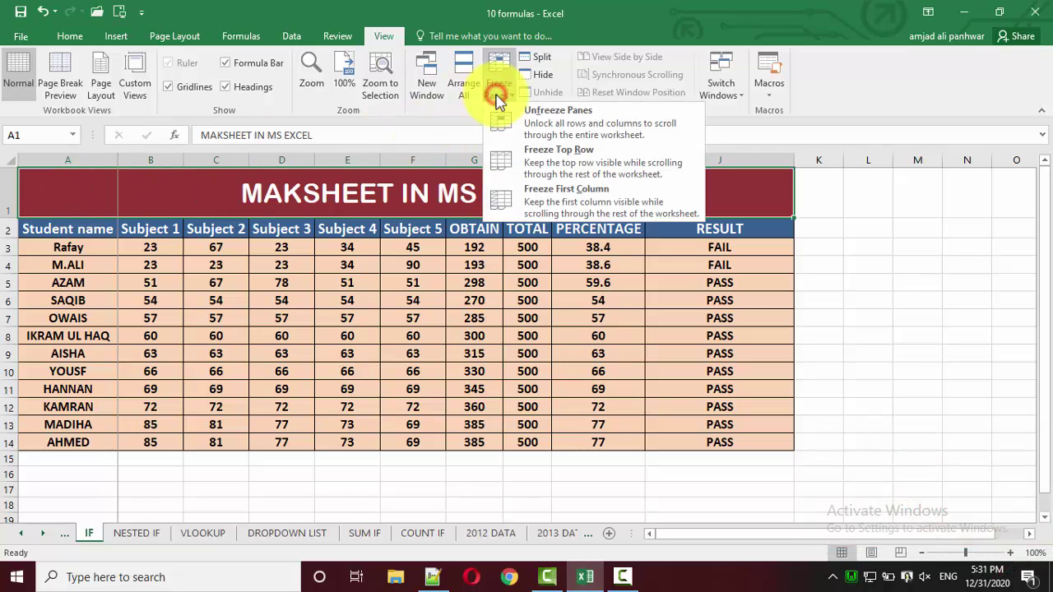
pyautogui.click(527, 162)
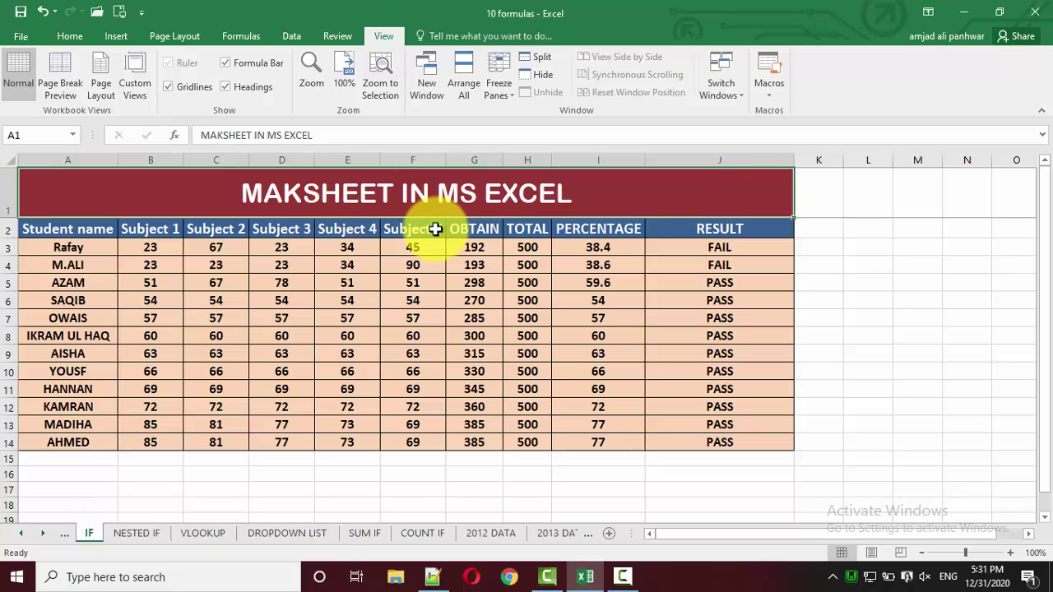
# Select header row 2 and move down from C7 to confirm the title row stays put.
pyautogui.click(20, 229)
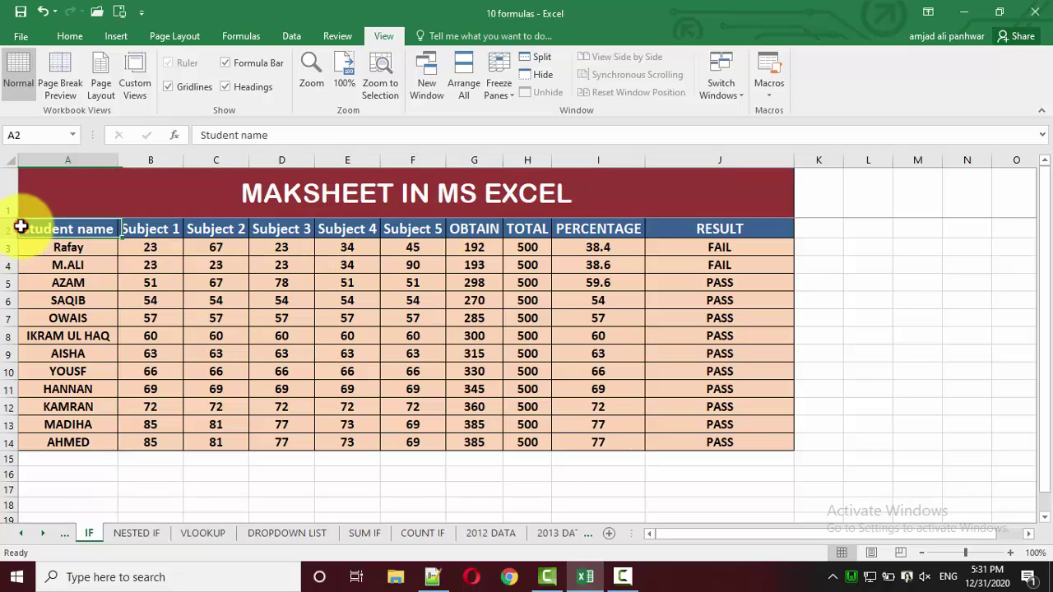
pyautogui.click(9, 229)
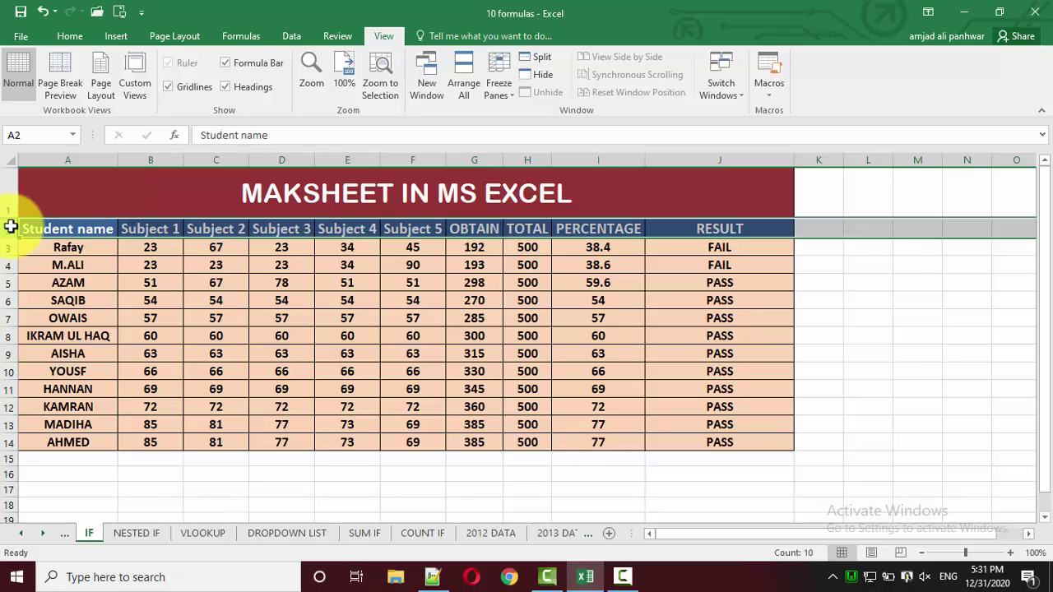
pyautogui.click(244, 325)
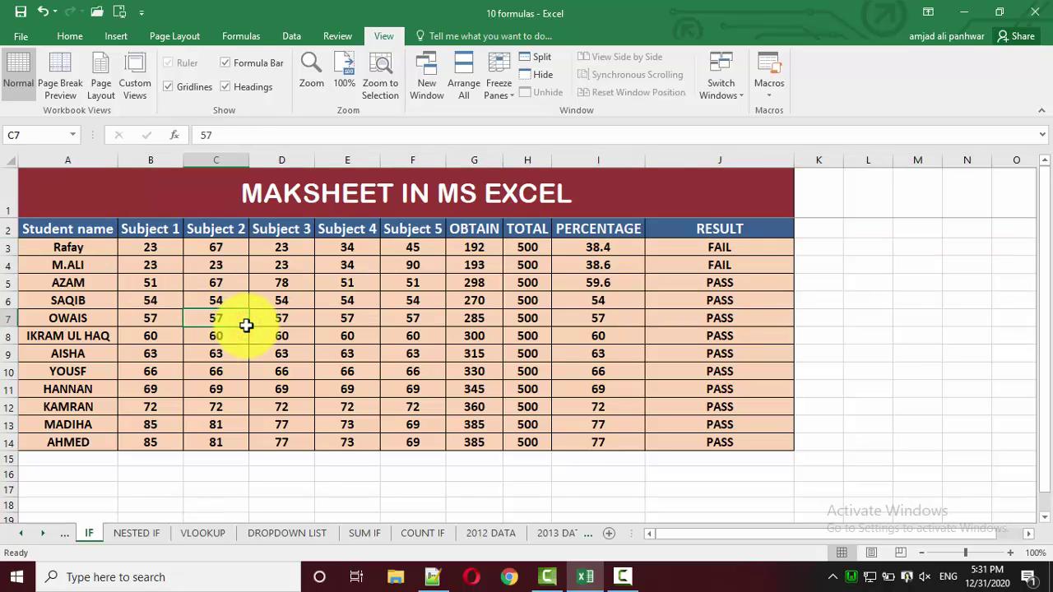
pyautogui.press('Down')
pyautogui.press('Down')
pyautogui.press('Down')
pyautogui.press('Down')
pyautogui.press('Down')
pyautogui.press('Down')
pyautogui.press('Down')
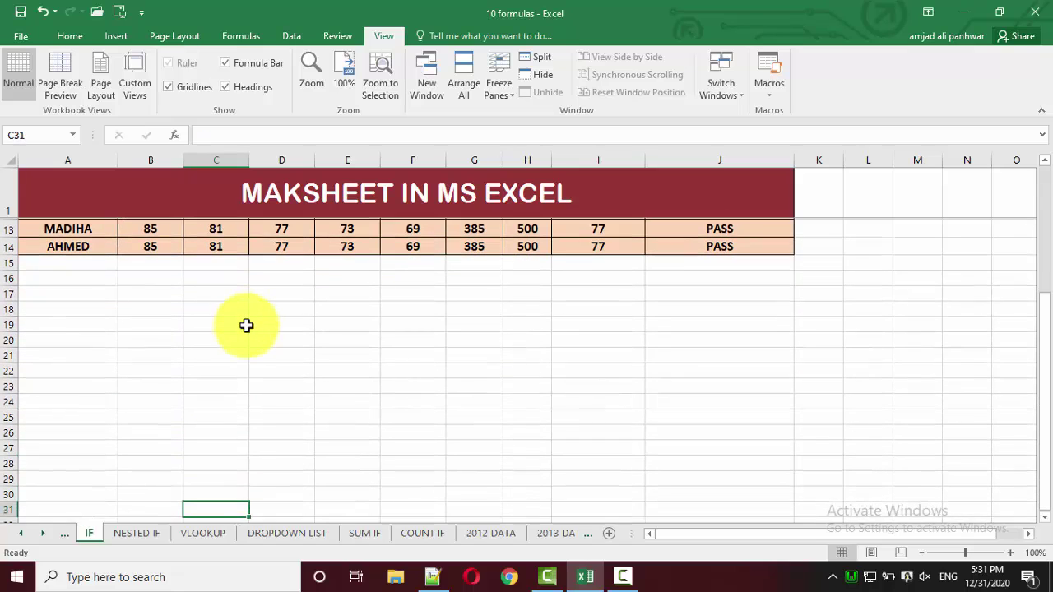
pyautogui.press('Up')
pyautogui.press('Up')
pyautogui.press('Up')
pyautogui.press('Up')
pyautogui.press('Up')
pyautogui.press('Up')
pyautogui.press('Up')
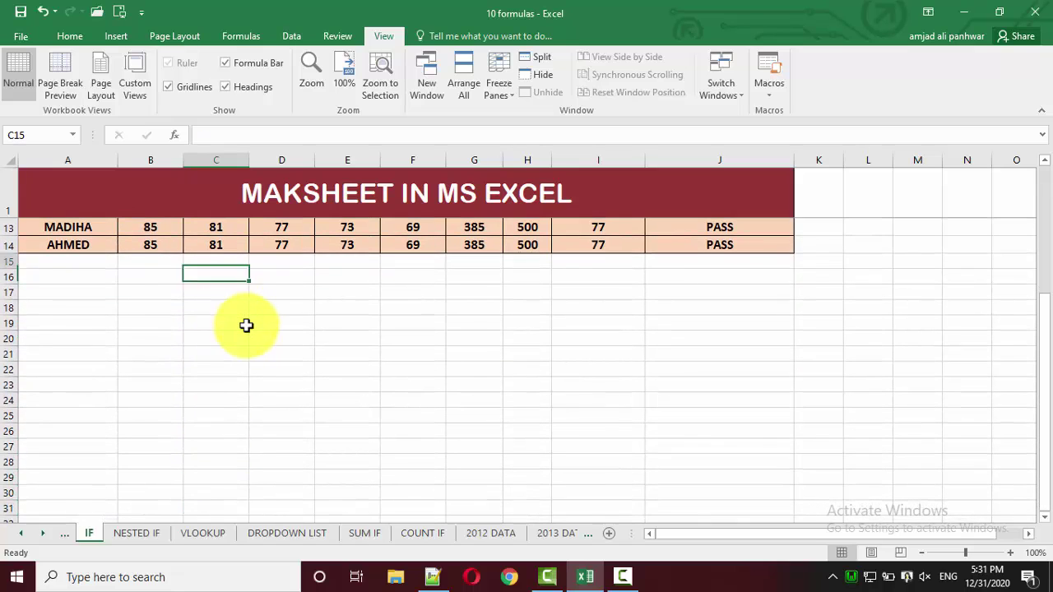
pyautogui.press('Up')
pyautogui.press('Up')
pyautogui.press('Up')
pyautogui.press('Up')
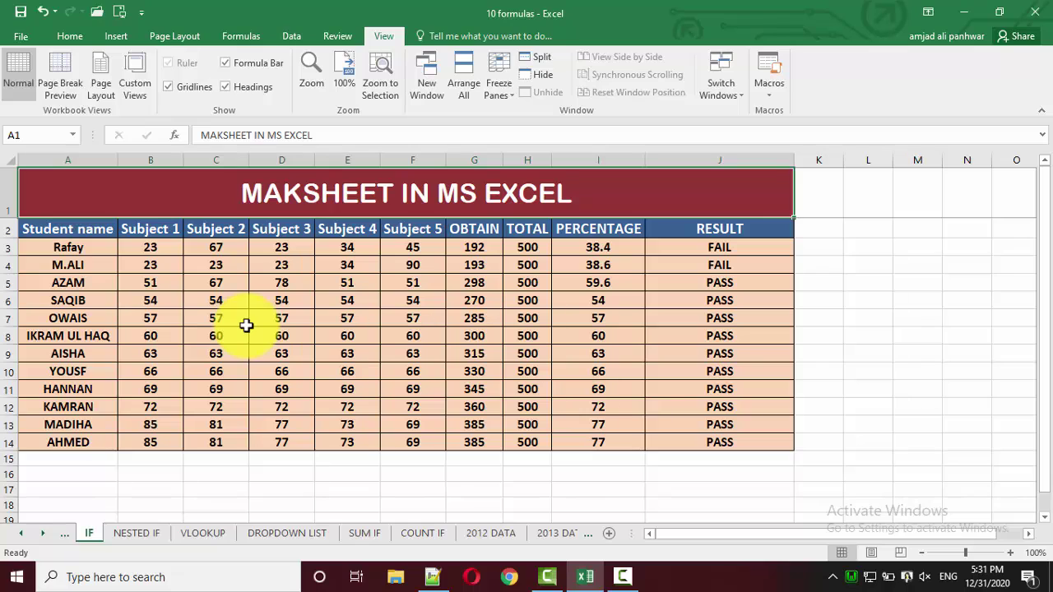
# Select row 2, the row 4 total and cell D5, then bring up the Freeze Panes options.
pyautogui.click(6, 227)
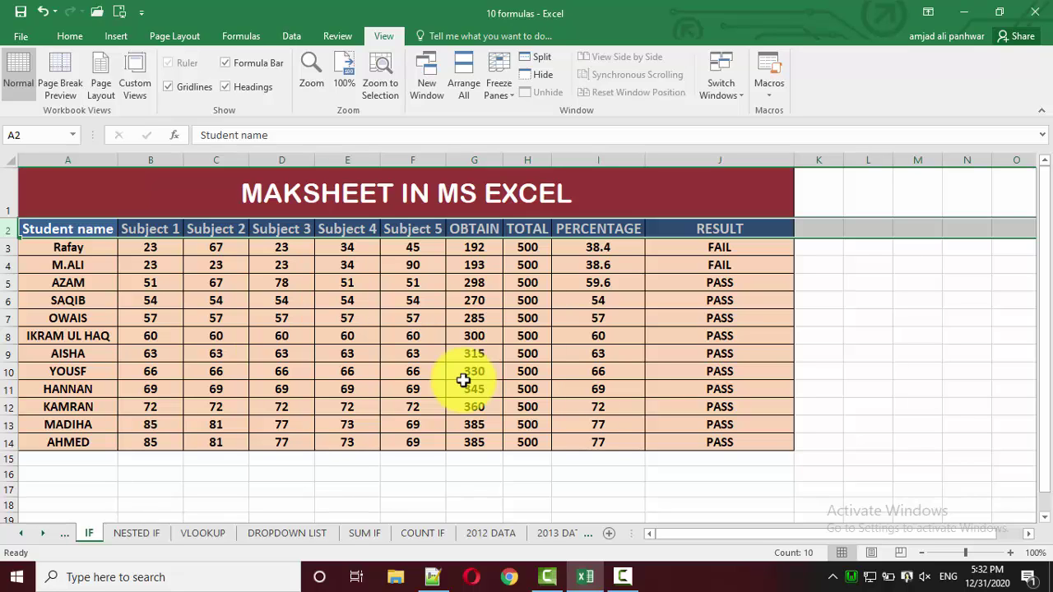
pyautogui.click(491, 265)
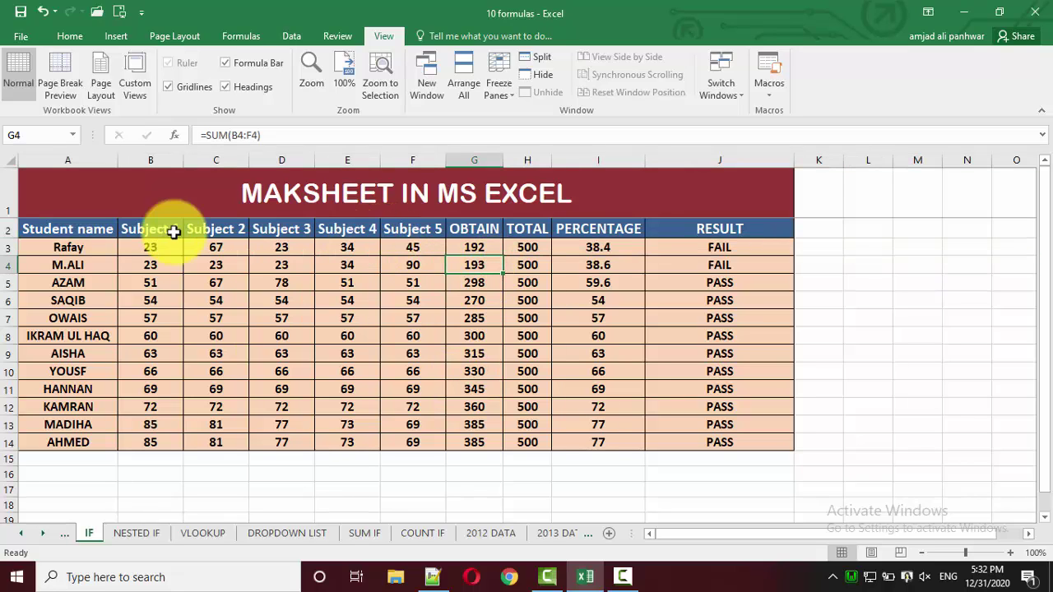
pyautogui.click(251, 252)
pyautogui.press('Down')
pyautogui.press('Down')
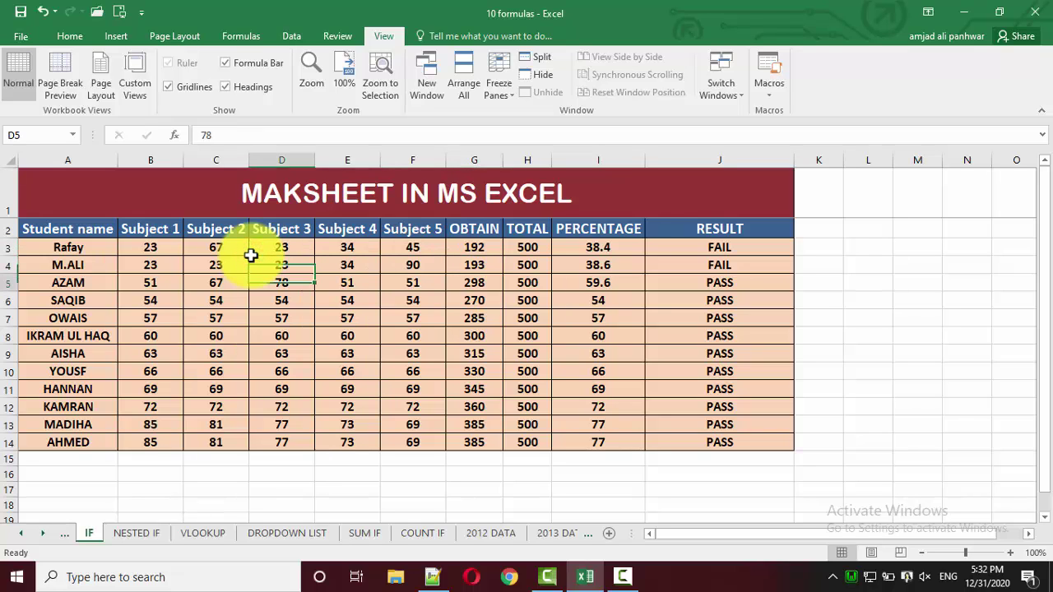
pyautogui.press('Down')
pyautogui.press('Down')
pyautogui.press('Down')
pyautogui.press('Down')
pyautogui.press('Down')
pyautogui.press('Down')
pyautogui.press('Down')
pyautogui.press('Down')
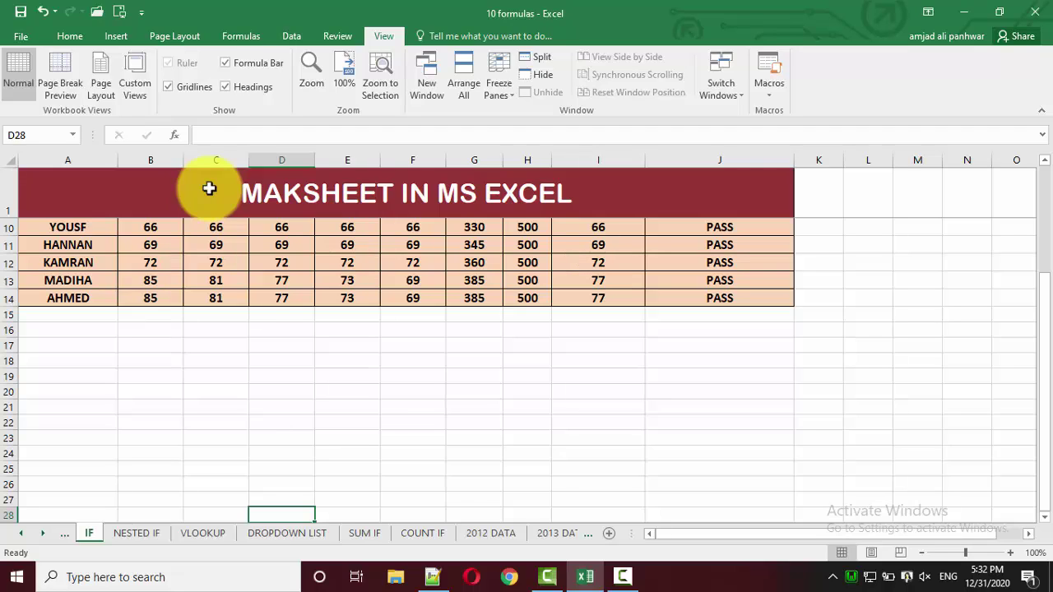
pyautogui.click(505, 85)
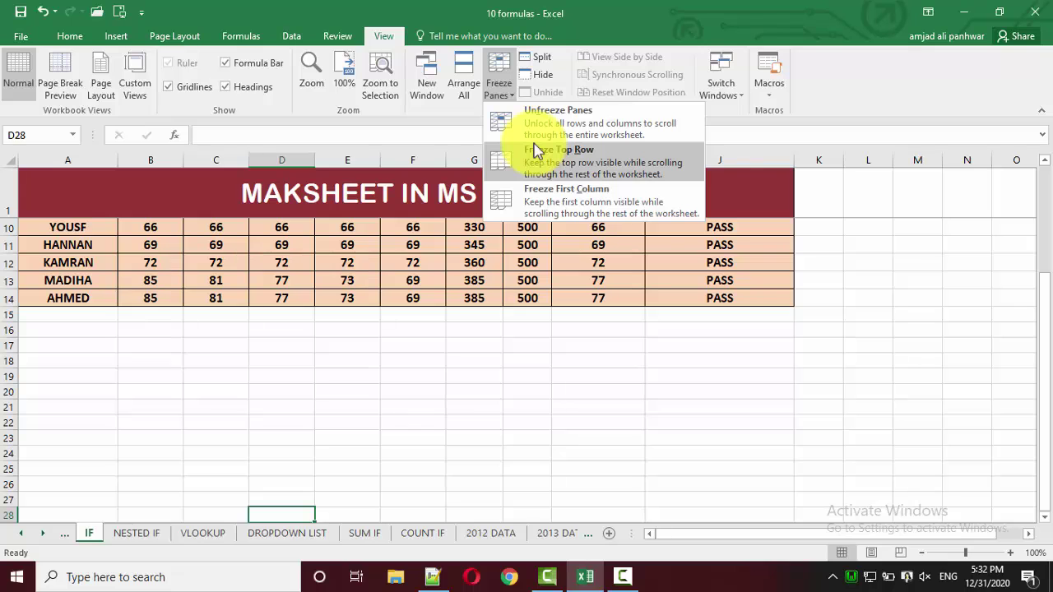
# Close the freeze menu, return to A1 with Ctrl+Home, then select rows 1–2 and cell A3.
pyautogui.click(426, 237)
pyautogui.click(423, 228)
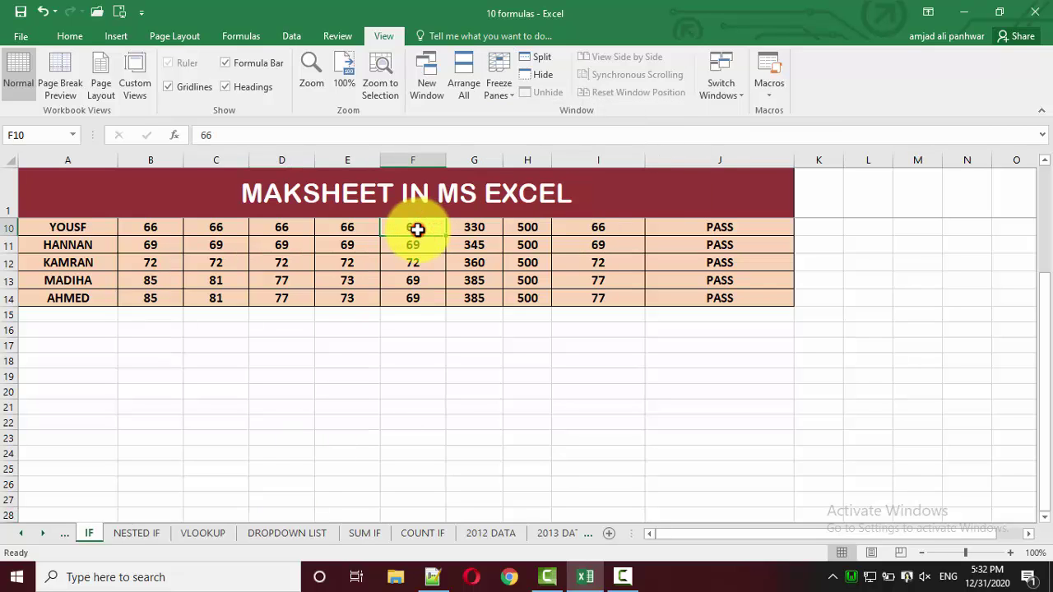
pyautogui.press('Left')
pyautogui.press('Up')
pyautogui.hotkey('ctrl', 'Home')
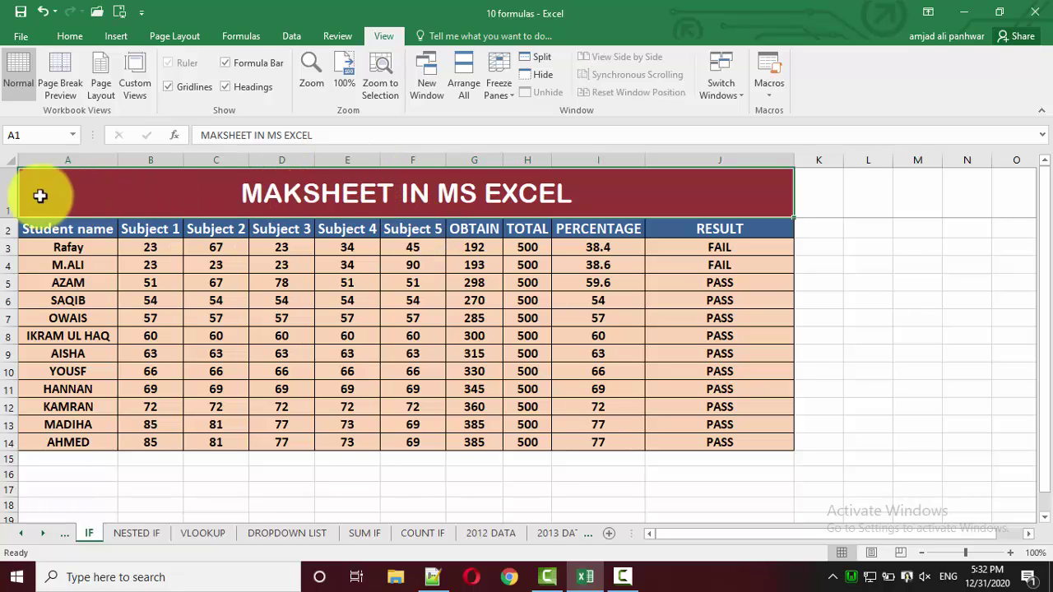
pyautogui.click(3, 191)
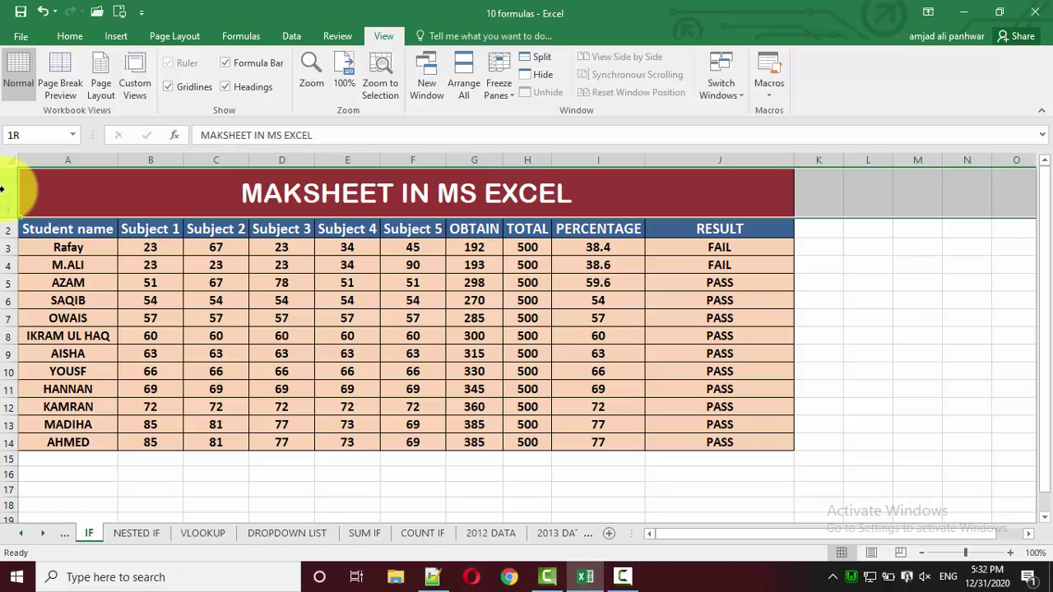
pyautogui.moveTo(4, 199)
pyautogui.mouseDown()
pyautogui.moveTo(4, 246)
pyautogui.moveTo(5, 229)
pyautogui.mouseUp()
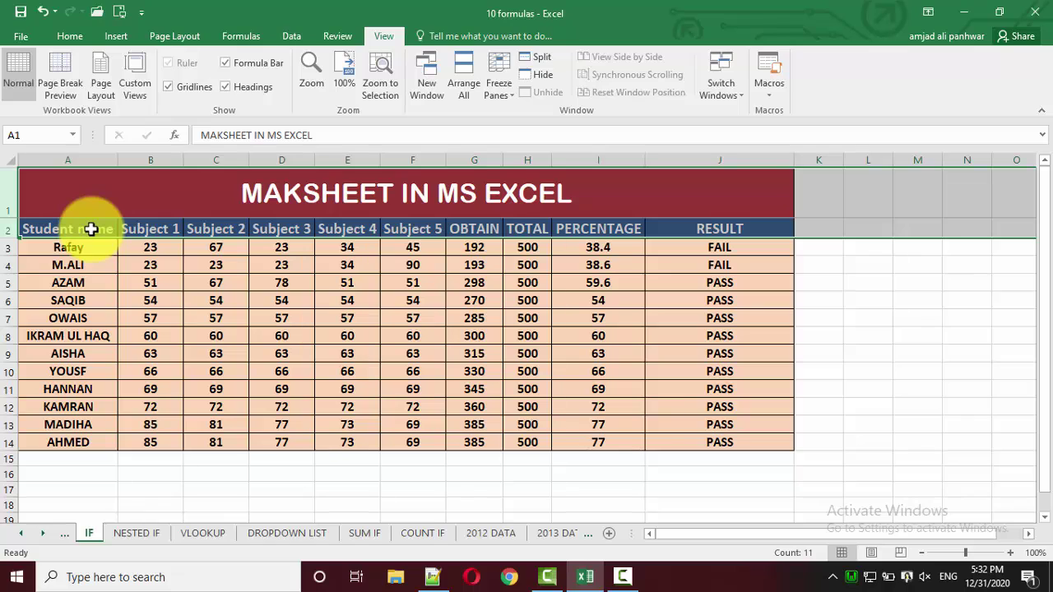
pyautogui.click(34, 249)
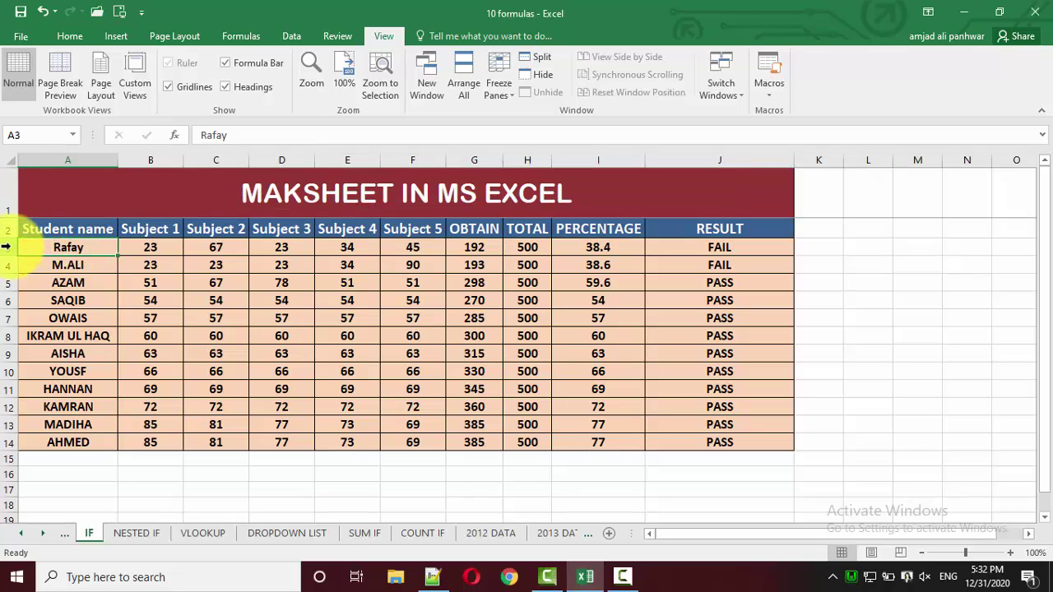
# Select row 3, choose Unfreeze Panes to clear the title-row freeze, and reopen Freeze Panes.
pyautogui.click(6, 247)
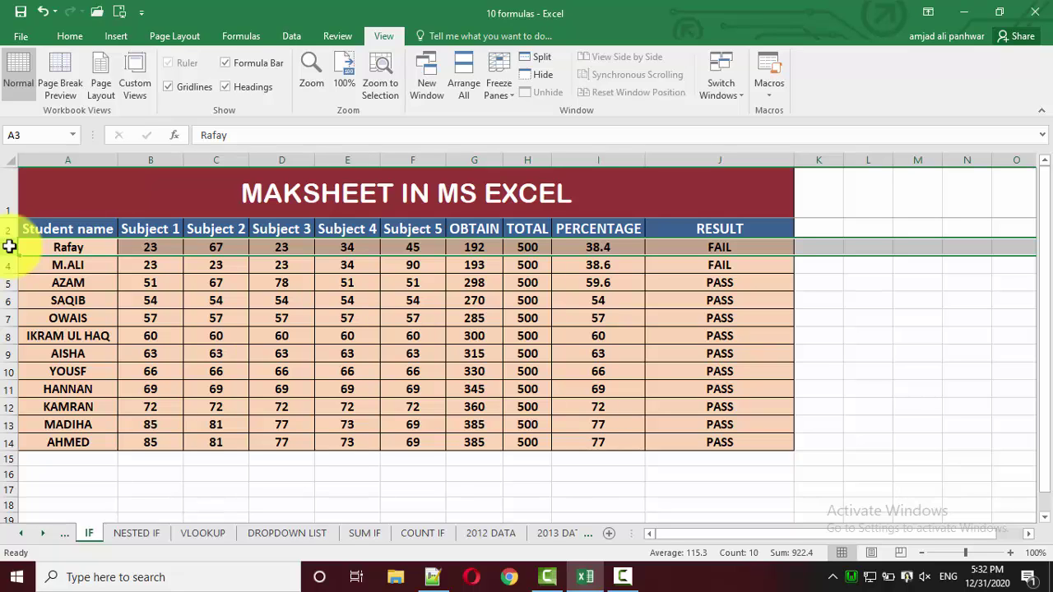
pyautogui.click(503, 96)
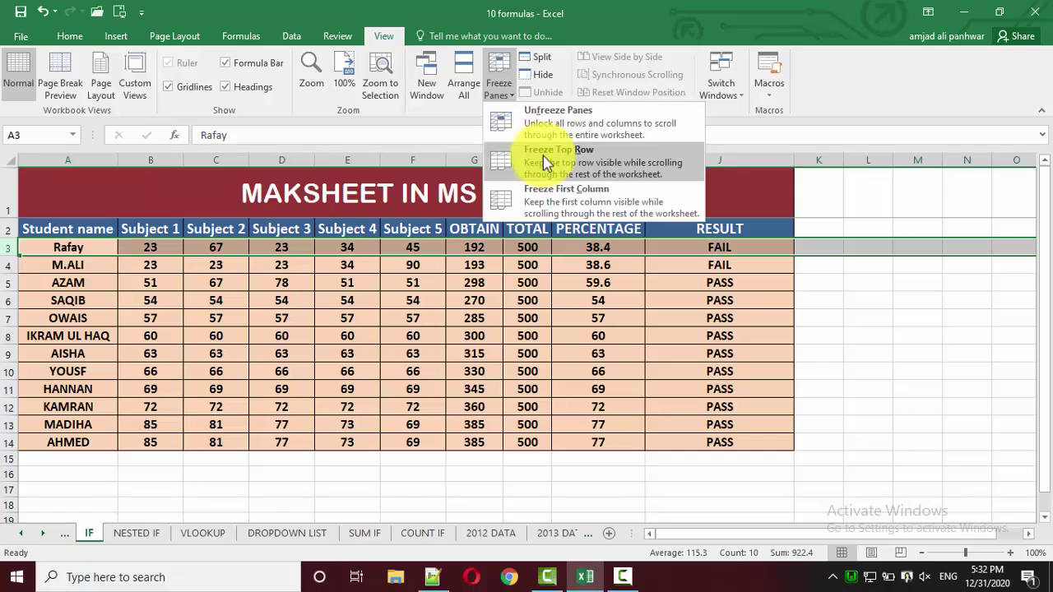
pyautogui.click(560, 129)
pyautogui.click(500, 100)
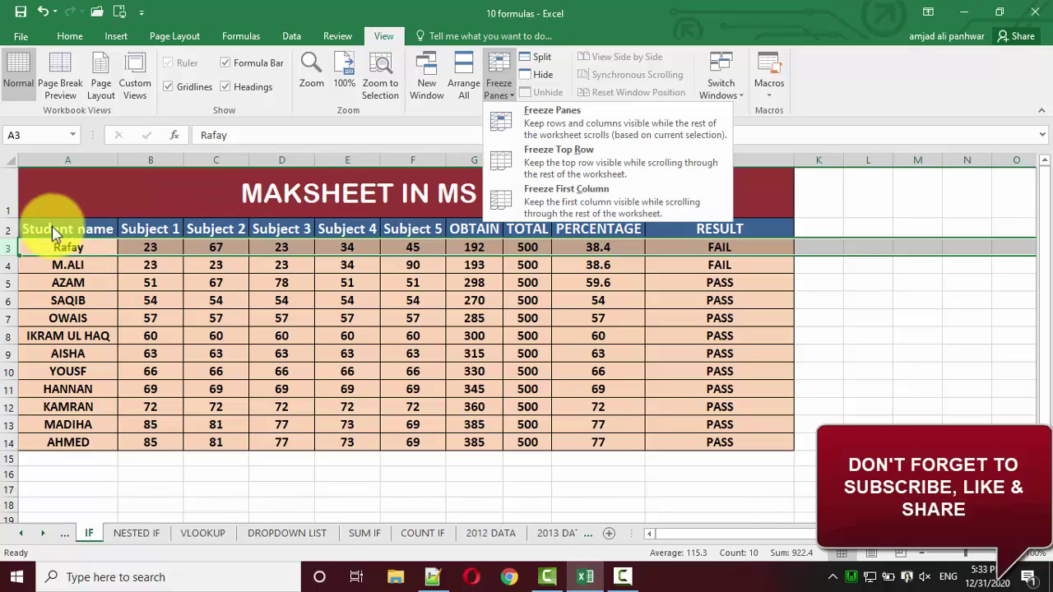
# Freeze rows 1–2 above row 3 and test them by moving down the PERCENTAGE column.
pyautogui.click(6, 247)
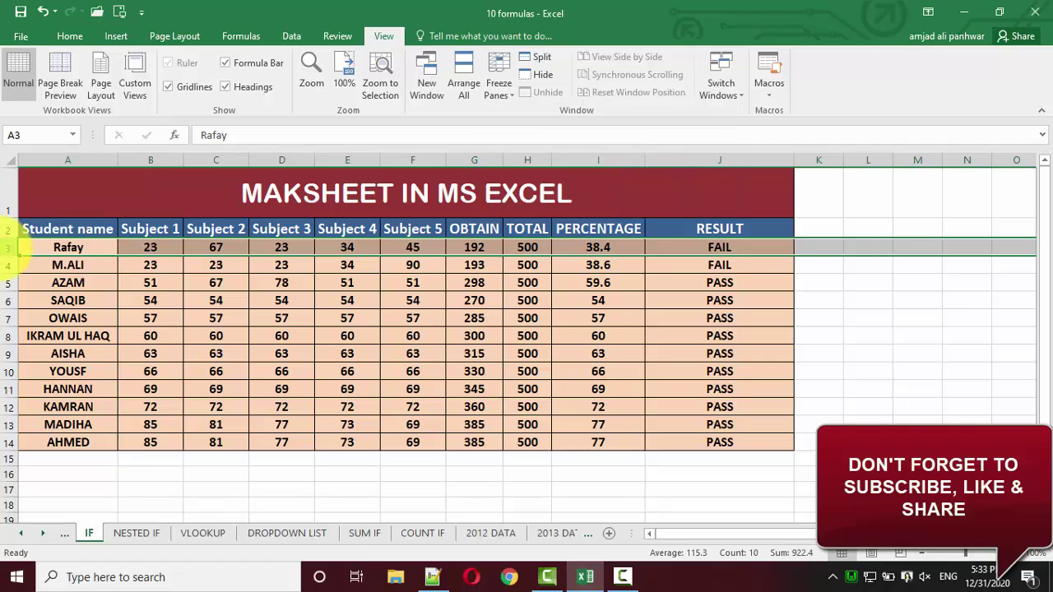
pyautogui.click(498, 90)
pyautogui.click(519, 124)
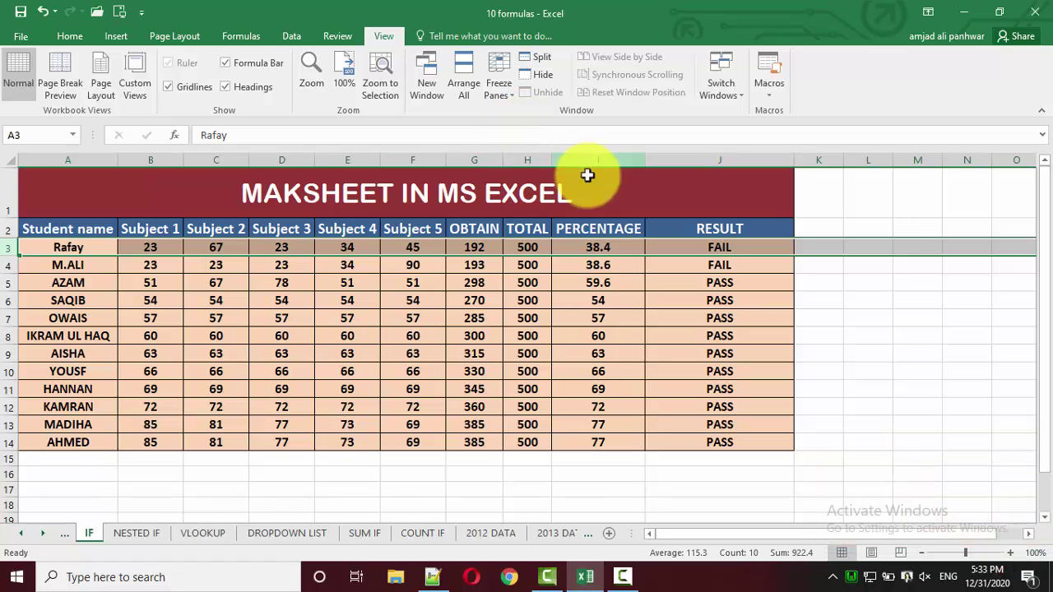
pyautogui.click(584, 292)
pyautogui.press('Down')
pyautogui.press('Down')
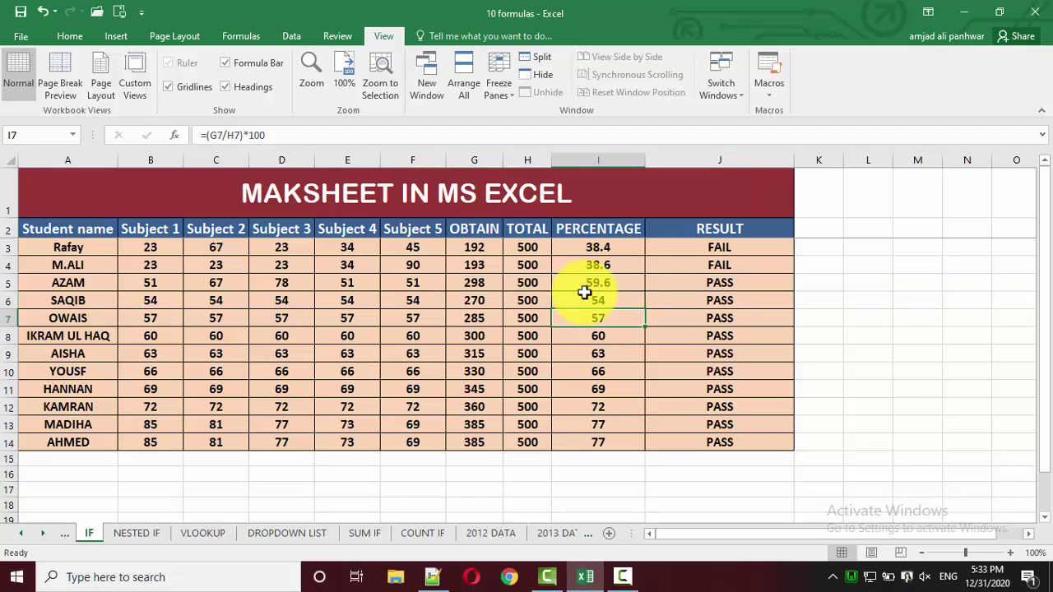
pyautogui.press('Down')
pyautogui.press('Down')
pyautogui.press('Down')
pyautogui.press('Down')
pyautogui.press('Down')
pyautogui.press('Down')
pyautogui.press('Down')
pyautogui.press('Down')
pyautogui.press('Down')
pyautogui.press('Down')
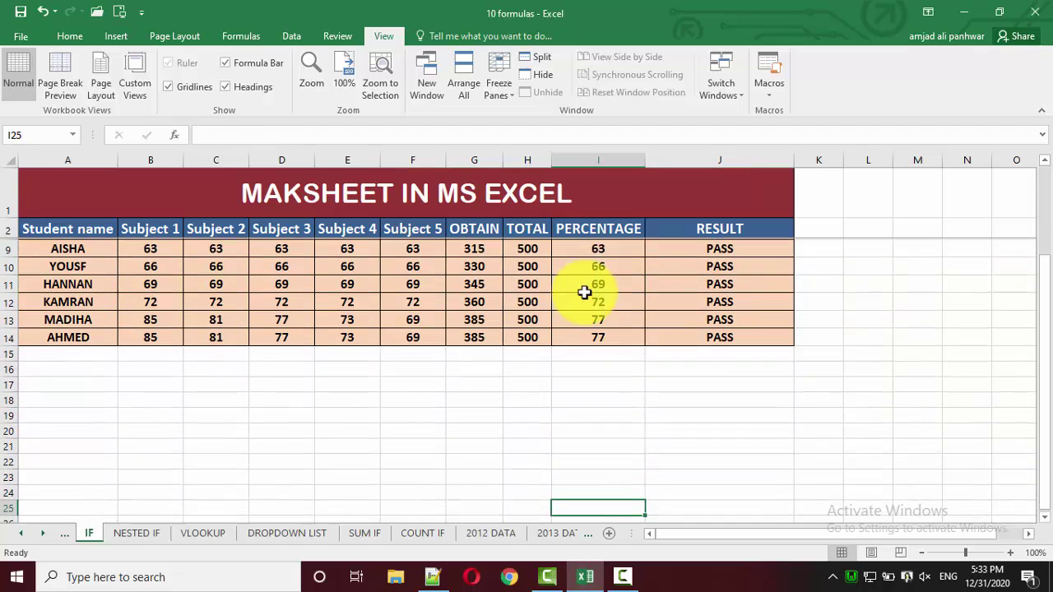
pyautogui.press('Down')
pyautogui.press('Down')
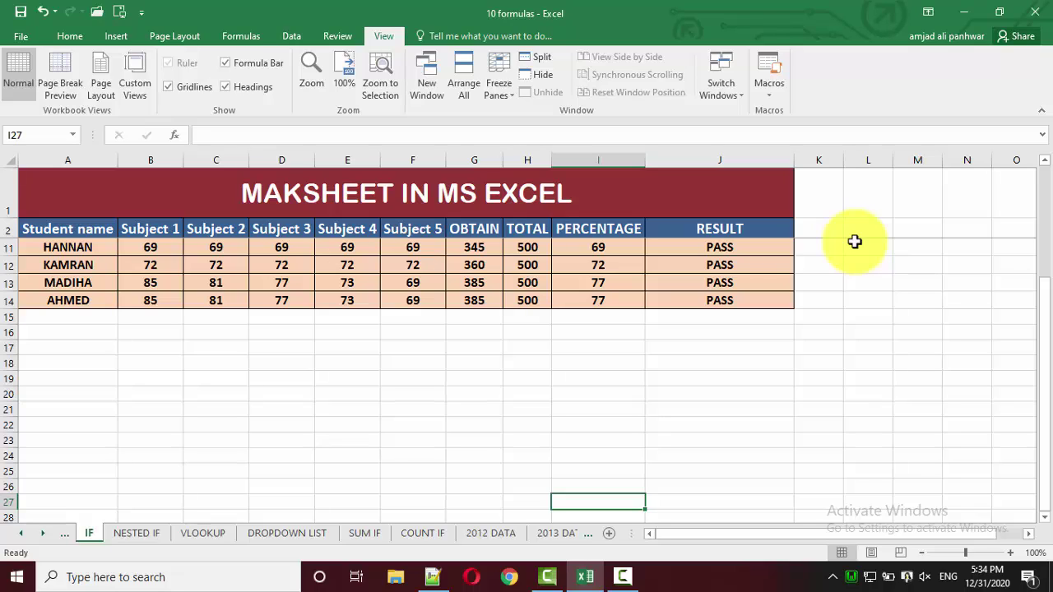
# Move from the OBTAIN column back to column A and up to cell A1.
pyautogui.click(498, 259)
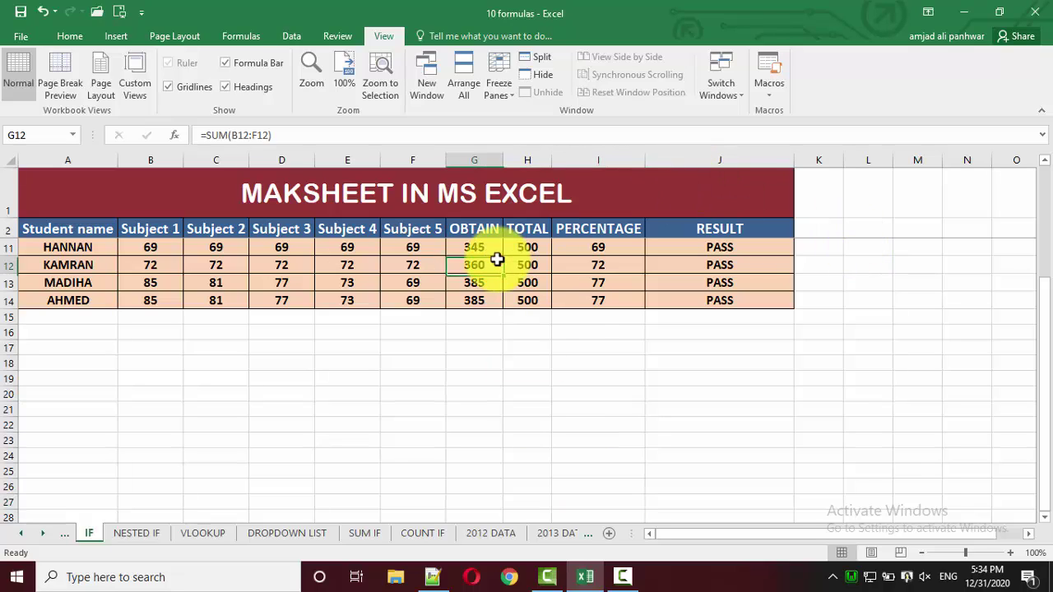
pyautogui.press('Left')
pyautogui.press('Home')
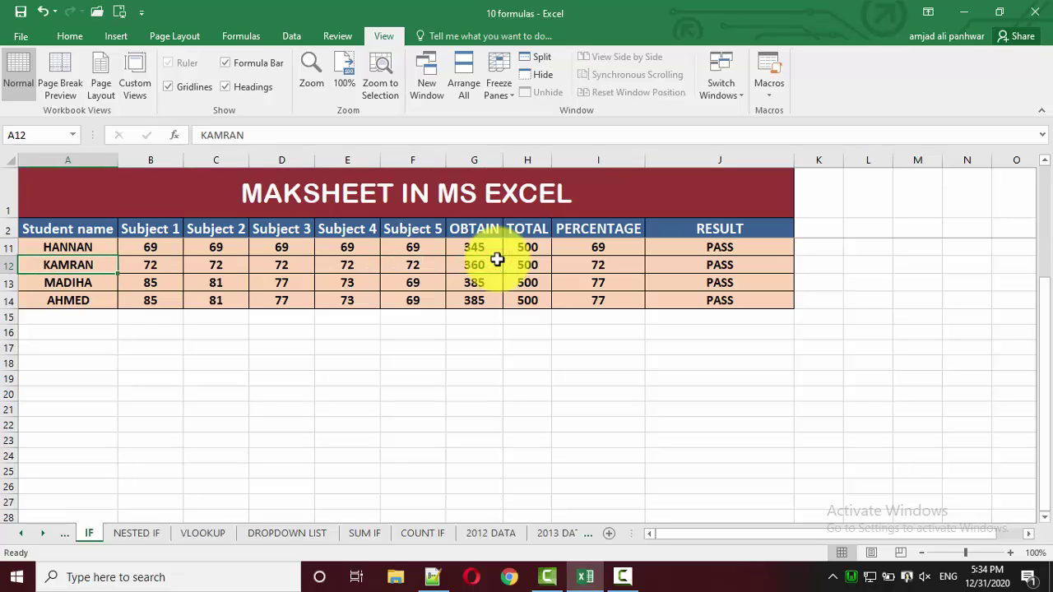
pyautogui.press('Up')
pyautogui.press('Up')
pyautogui.press('Up')
pyautogui.press('Up')
pyautogui.hotkey('ctrl', 'Home')
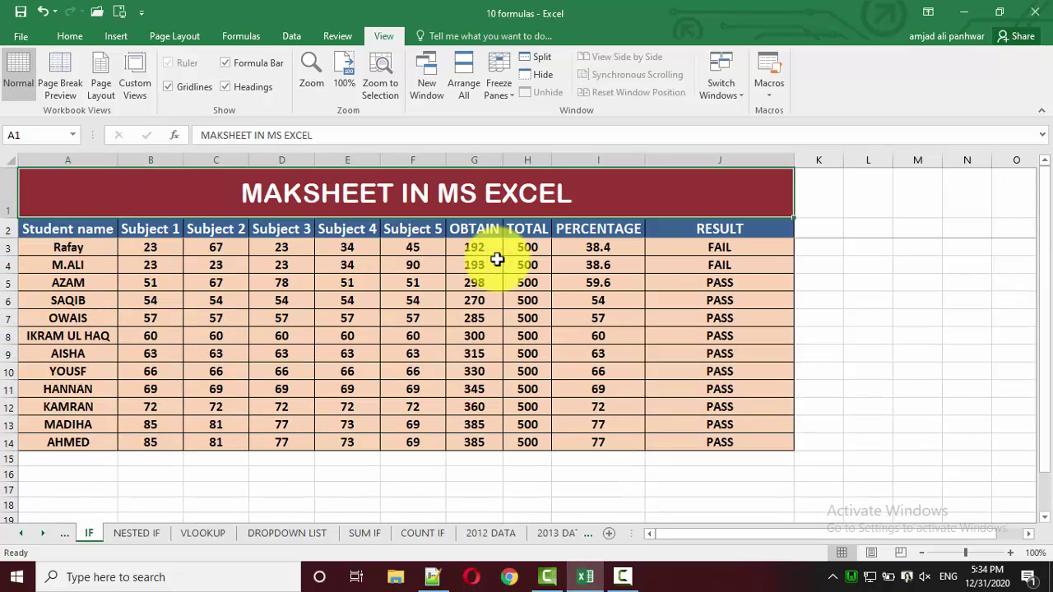
# Select all of column B, the Subject 1 marks.
pyautogui.click(165, 159)
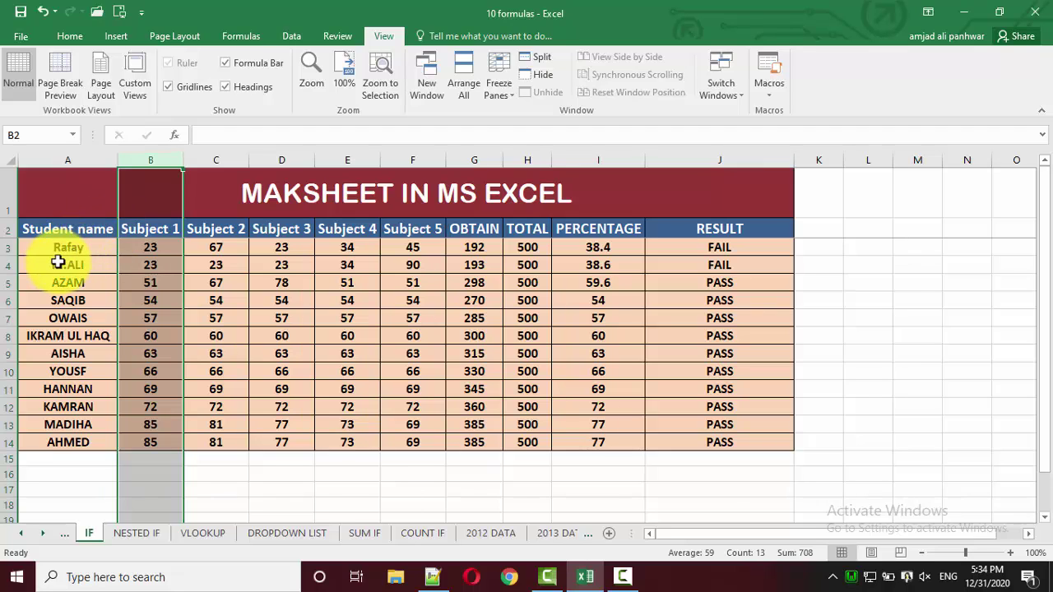
# Apply Freeze First Column and test it by moving right along row 9, back left, and down.
pyautogui.click(501, 95)
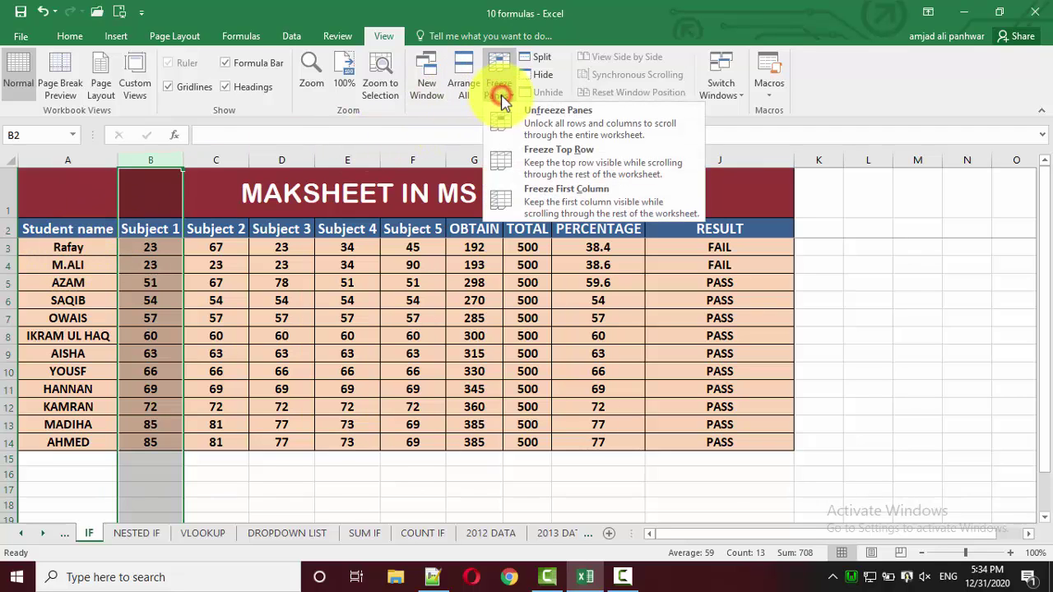
pyautogui.click(536, 191)
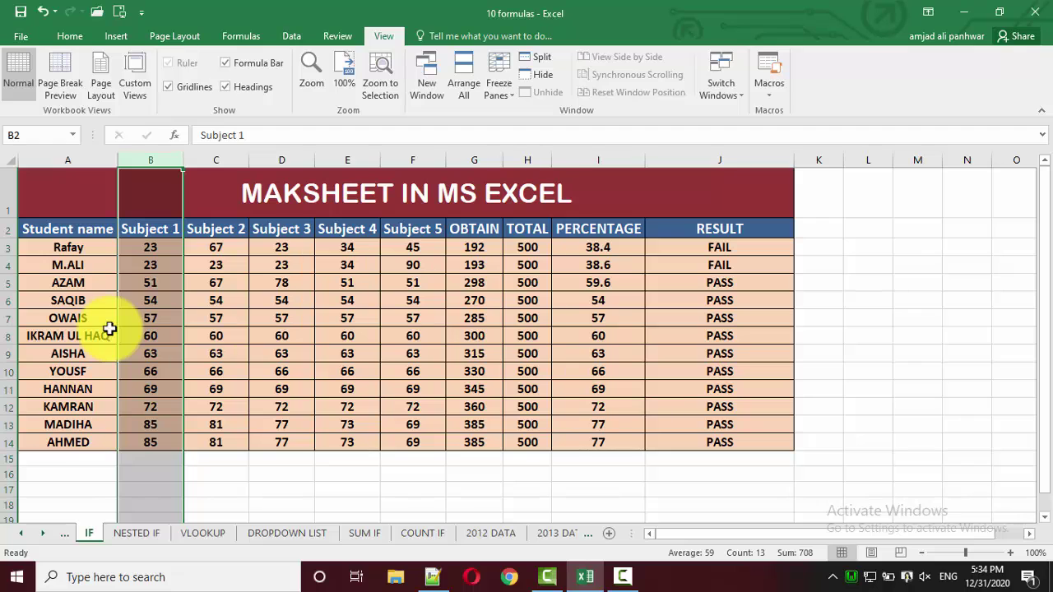
pyautogui.click(244, 347)
pyautogui.press('Right')
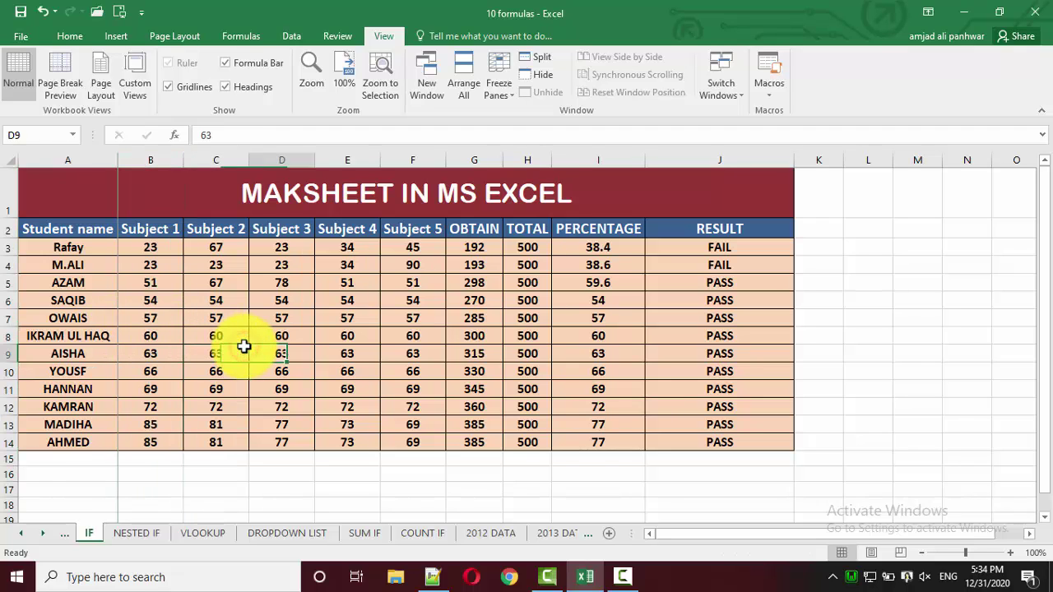
pyautogui.press('Right')
pyautogui.press('Right')
pyautogui.press('Right')
pyautogui.press('Right')
pyautogui.press('Right')
pyautogui.press('Right')
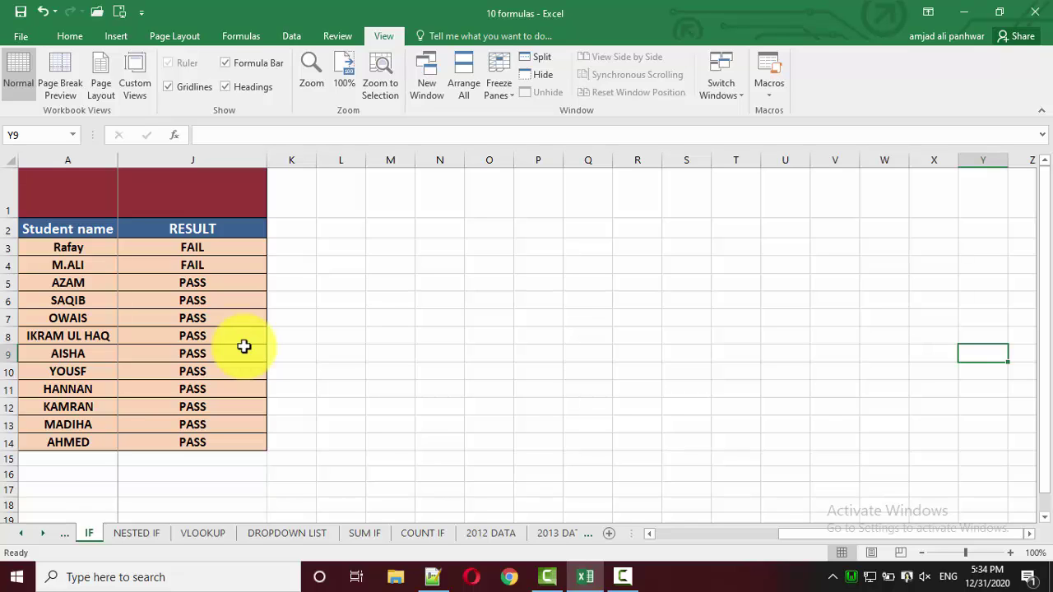
pyautogui.press('Left')
pyautogui.press('Left')
pyautogui.press('Left')
pyautogui.press('Left')
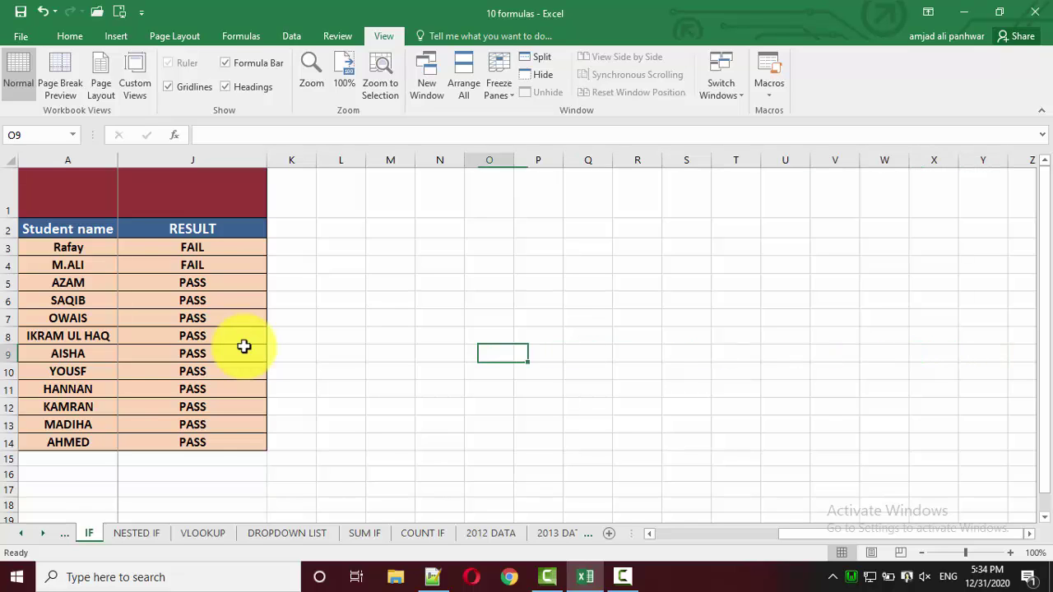
pyautogui.press('Left')
pyautogui.press('Left')
pyautogui.press('Left')
pyautogui.press('Left')
pyautogui.press('Left')
pyautogui.press('Down')
pyautogui.press('Down')
pyautogui.press('Down')
pyautogui.press('Down')
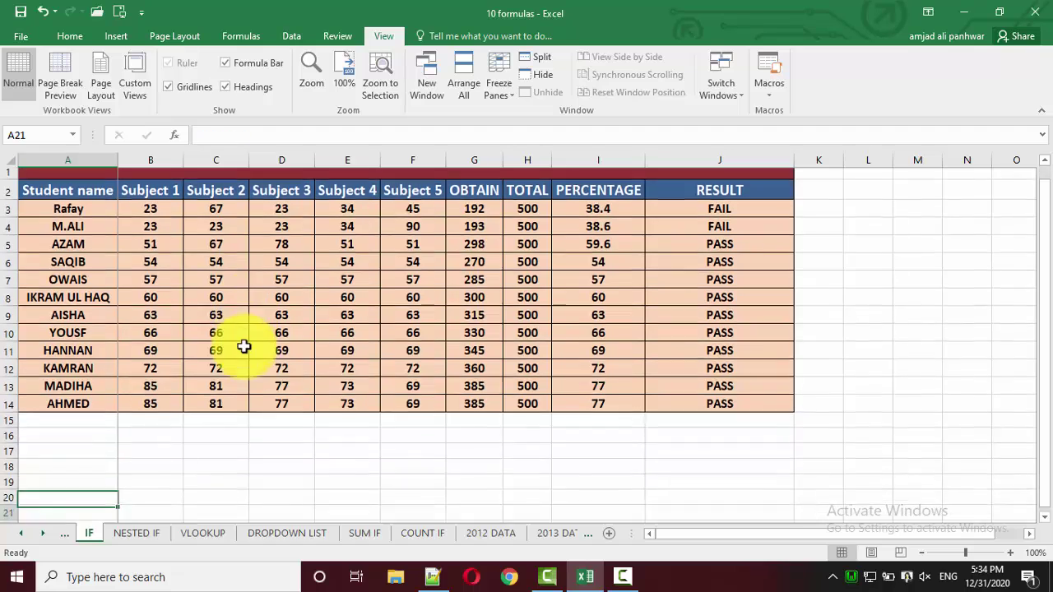
pyautogui.press('Down')
pyautogui.press('Down')
pyautogui.press('Down')
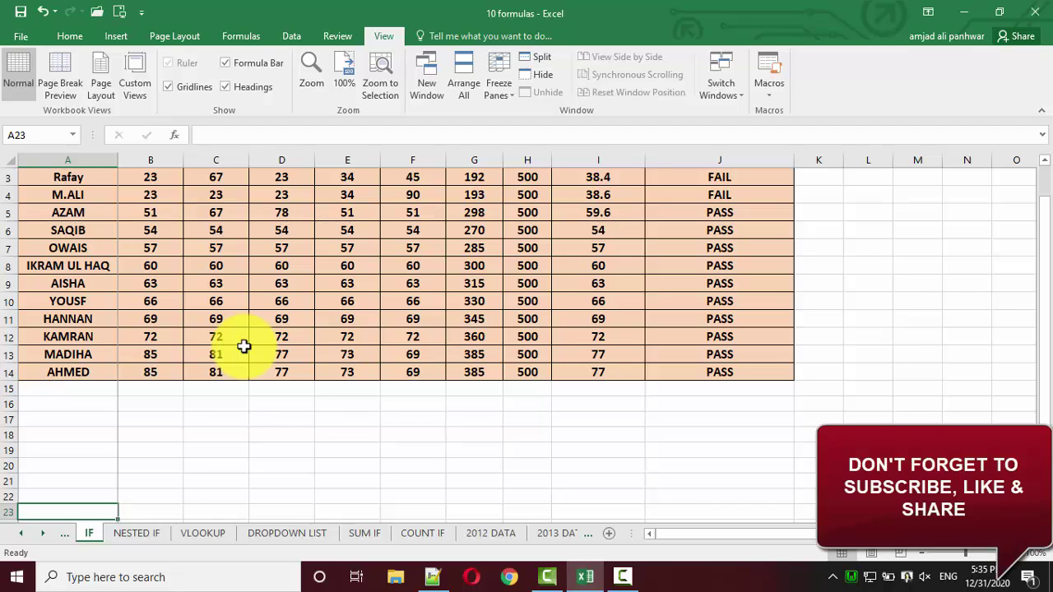
pyautogui.press('Up')
pyautogui.press('Up')
pyautogui.press('Up')
pyautogui.press('Up')
pyautogui.press('Up')
pyautogui.press('Up')
pyautogui.press('Up')
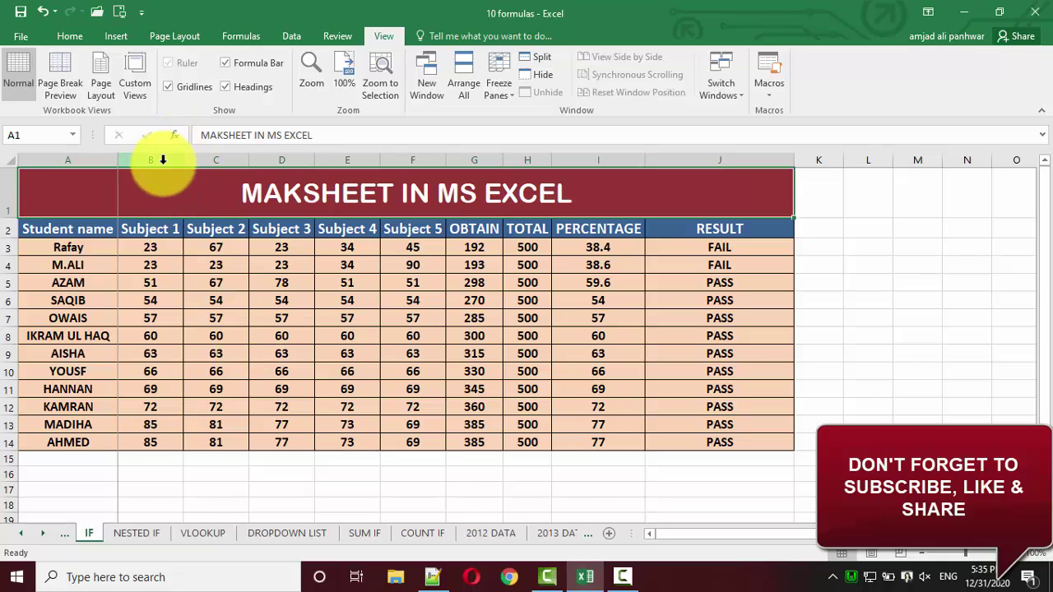
# Unfreeze, then select column C and apply Freeze Panes to lock columns A and B.
pyautogui.click(503, 93)
pyautogui.click(535, 113)
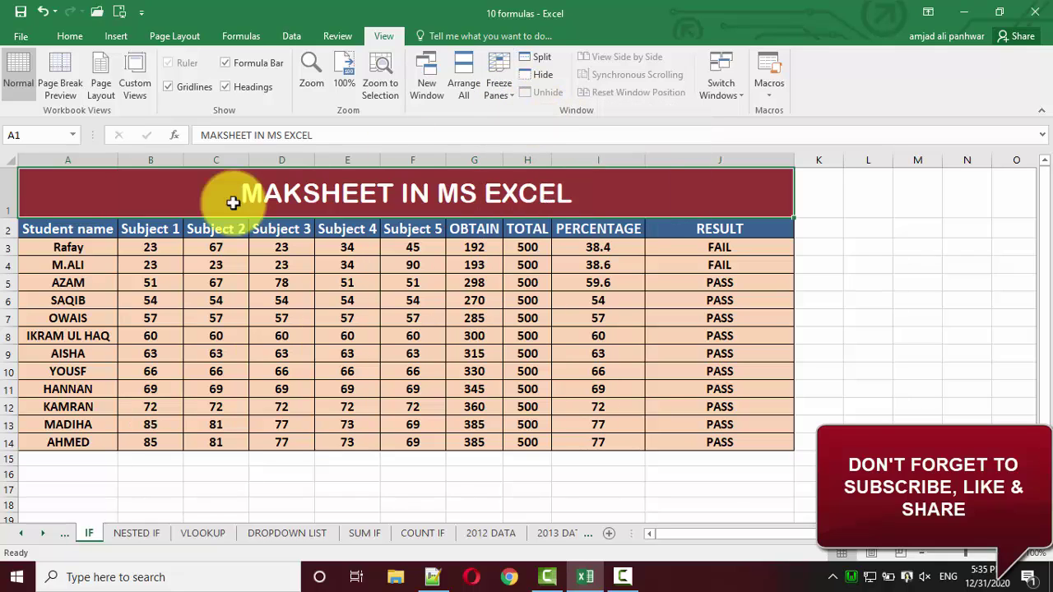
pyautogui.click(207, 159)
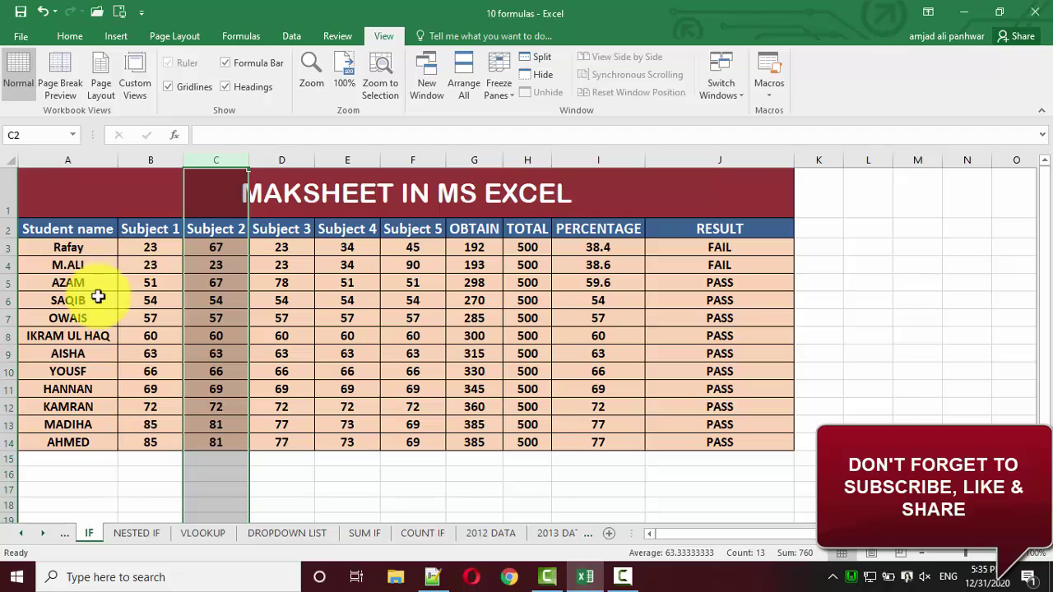
pyautogui.click(509, 97)
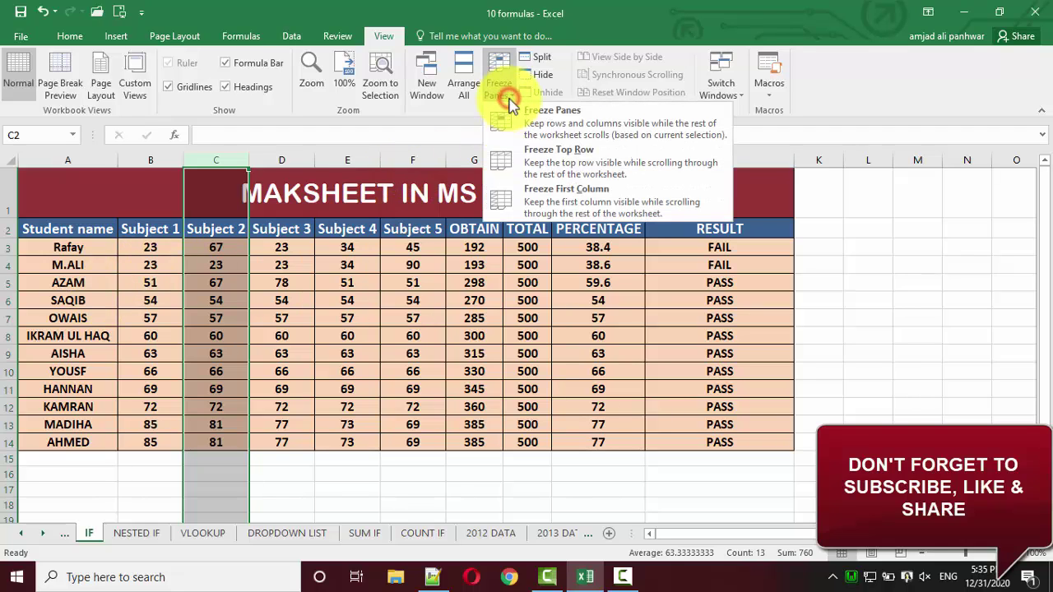
pyautogui.click(545, 125)
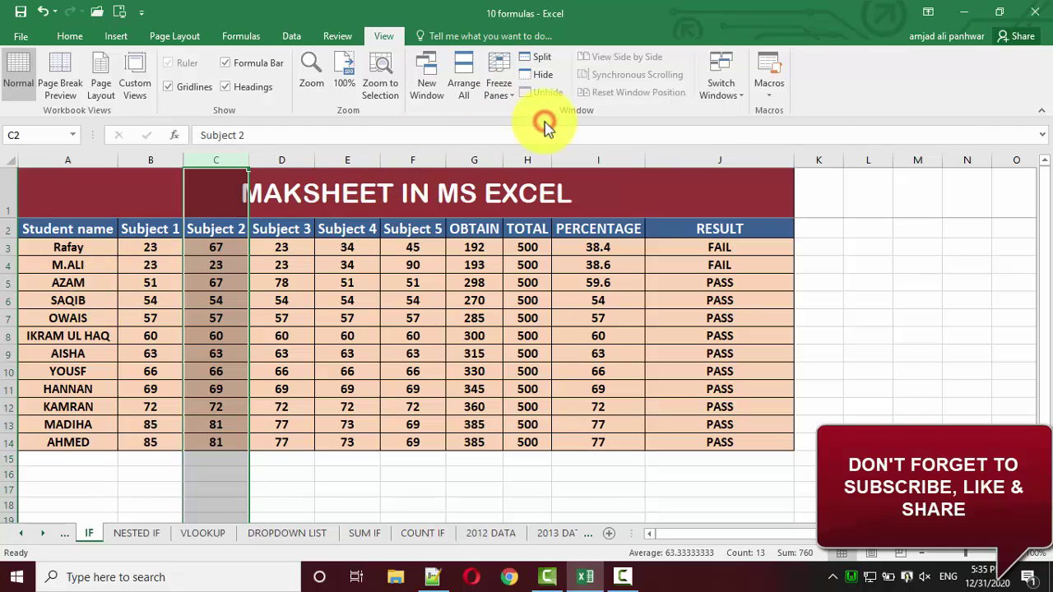
pyautogui.click(283, 278)
pyautogui.press('Right')
# Move far right along row 5 to confirm columns A–B stay, then choose Unfreeze Panes.
pyautogui.press('Right')
pyautogui.press('Right')
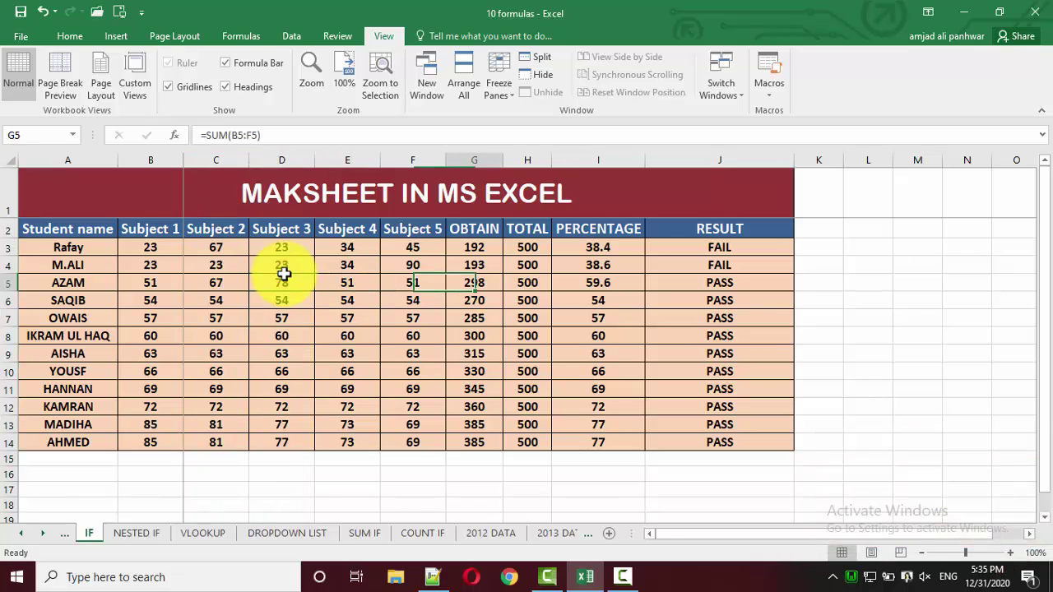
pyautogui.press('Right')
pyautogui.press('Right')
pyautogui.press('Right')
pyautogui.press('Right')
pyautogui.press('Right')
pyautogui.press('Right')
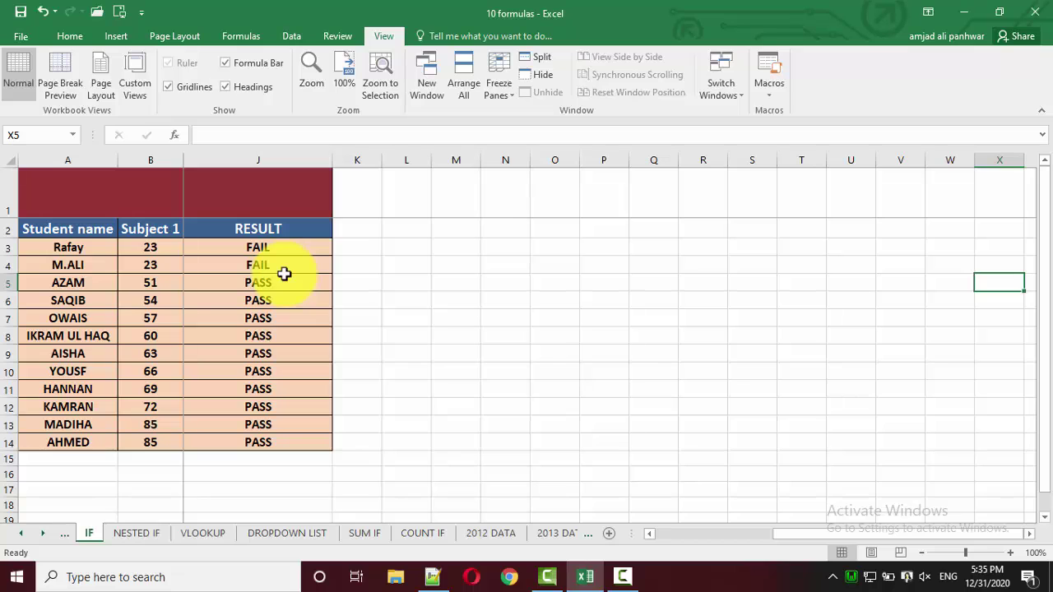
pyautogui.press('Left')
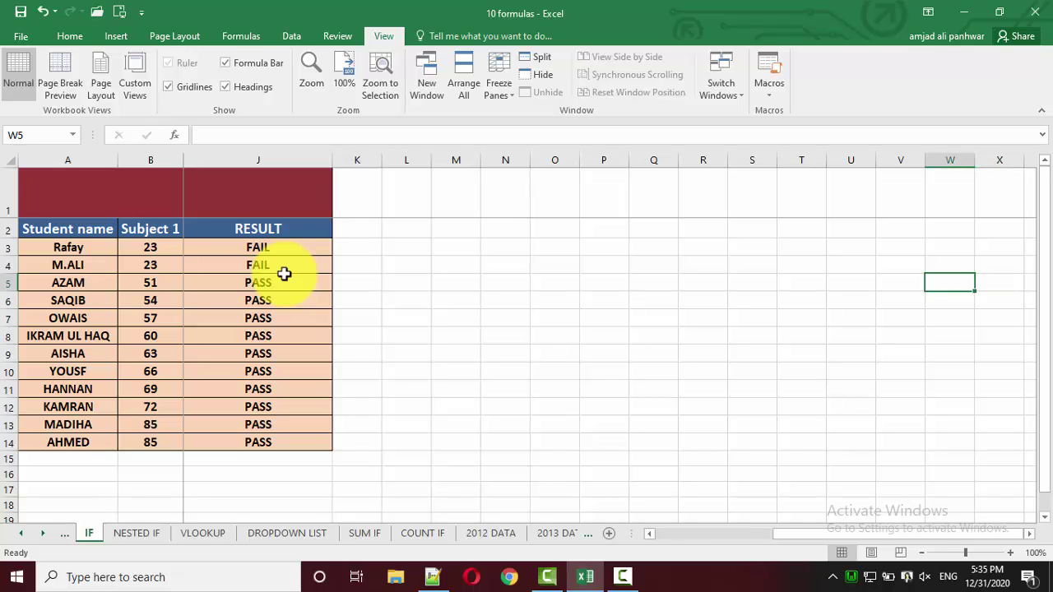
pyautogui.press('Left')
pyautogui.press('Left')
pyautogui.press('Left')
pyautogui.press('Left')
pyautogui.press('Left')
pyautogui.press('Left')
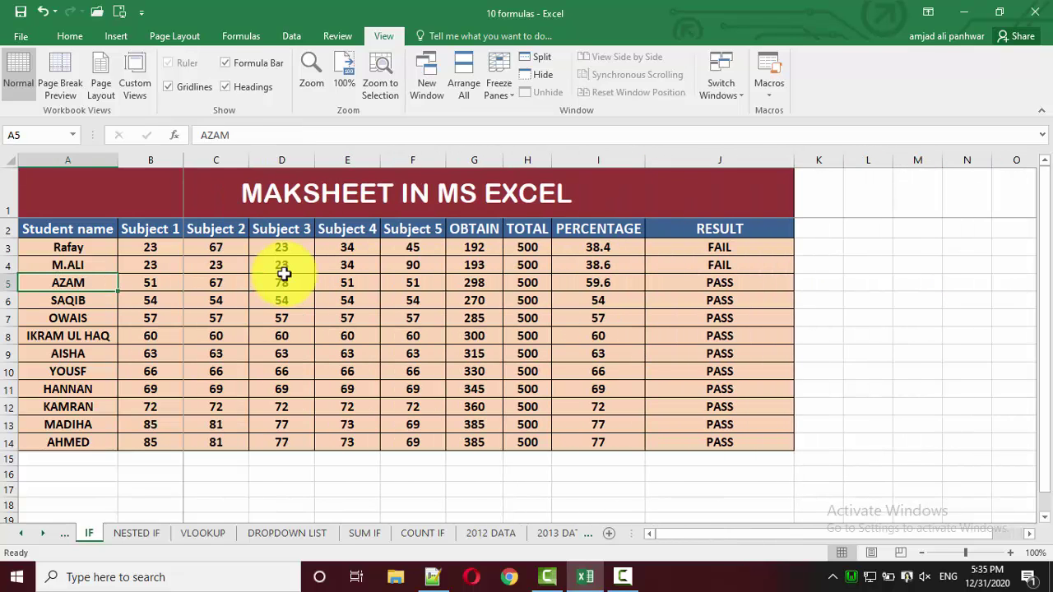
pyautogui.click(508, 92)
pyautogui.click(516, 117)
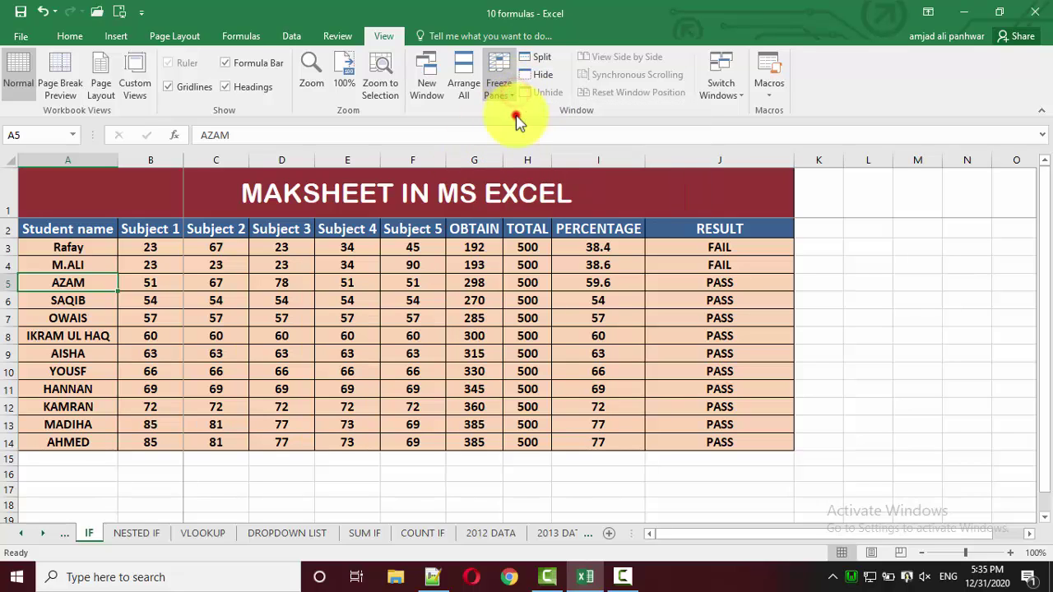
pyautogui.click(154, 248)
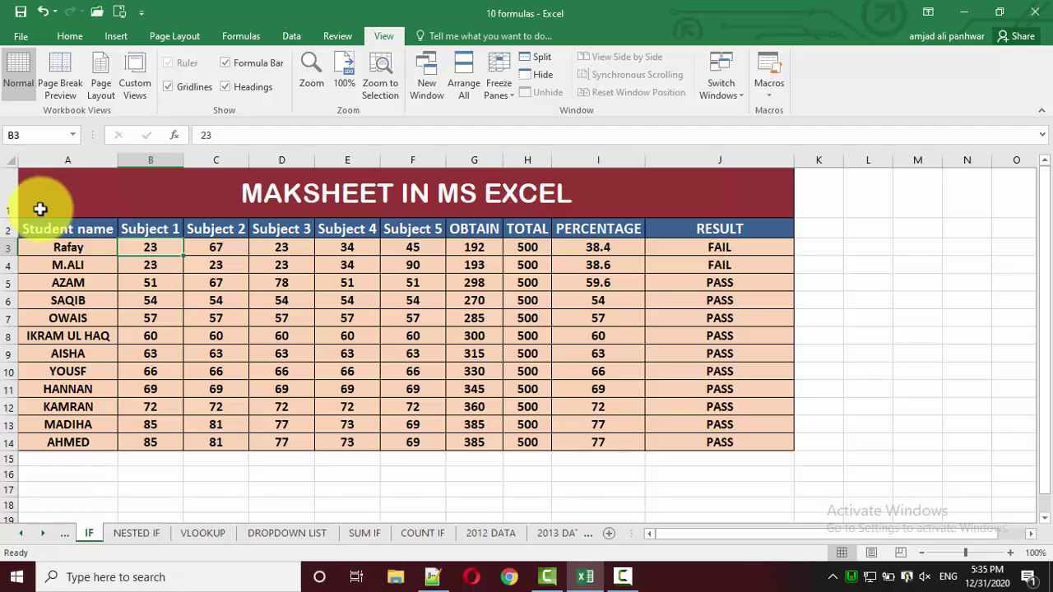
pyautogui.click(6, 190)
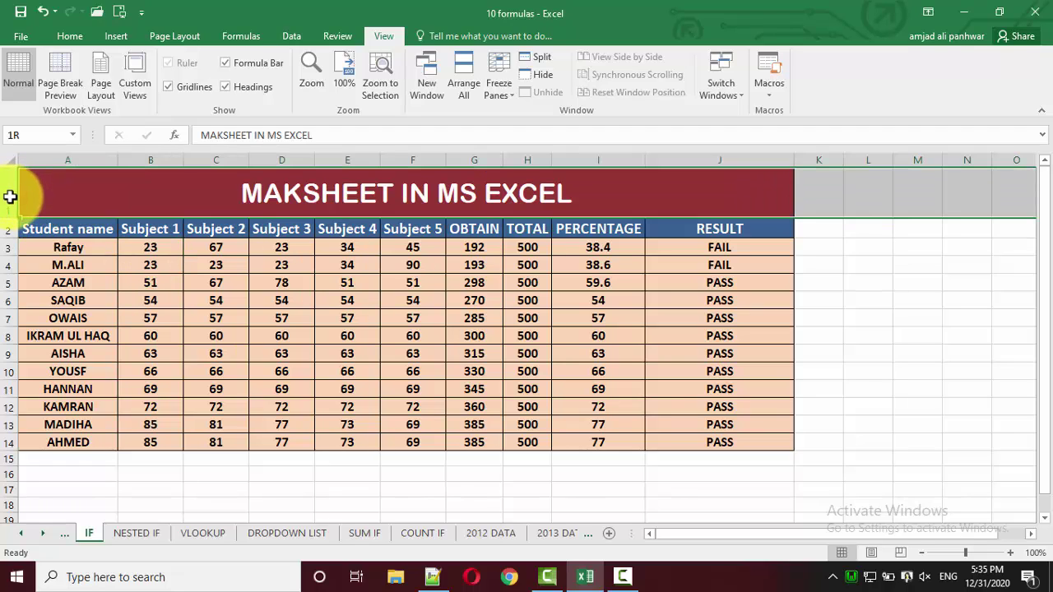
pyautogui.moveTo(5, 190); pyautogui.dragTo(7, 229)
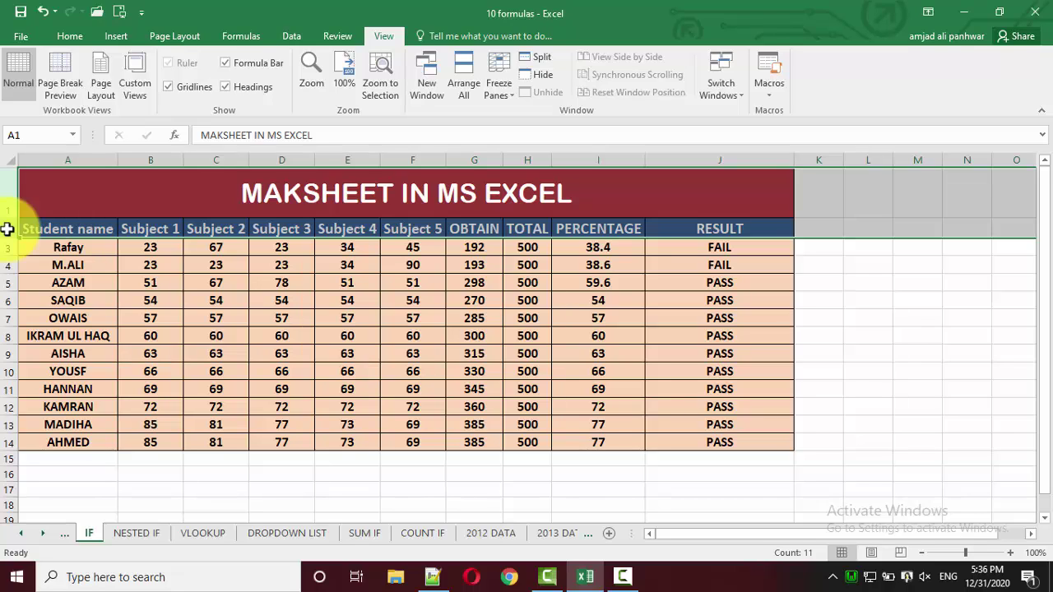
pyautogui.click(158, 159)
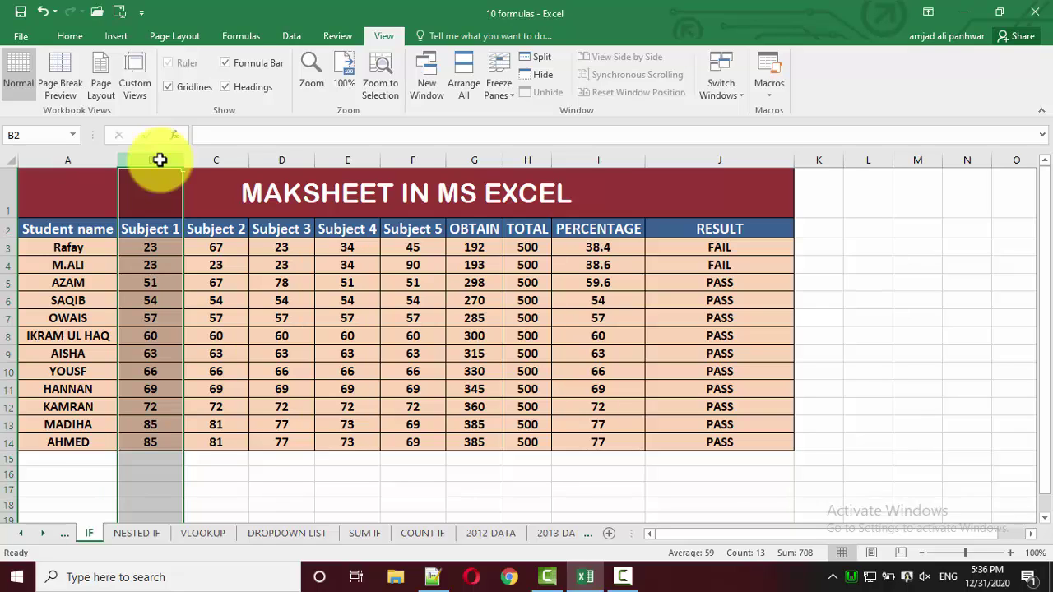
# Split the marksheet into panes at cell B3, separating headings and names from marks.
pyautogui.click(154, 249)
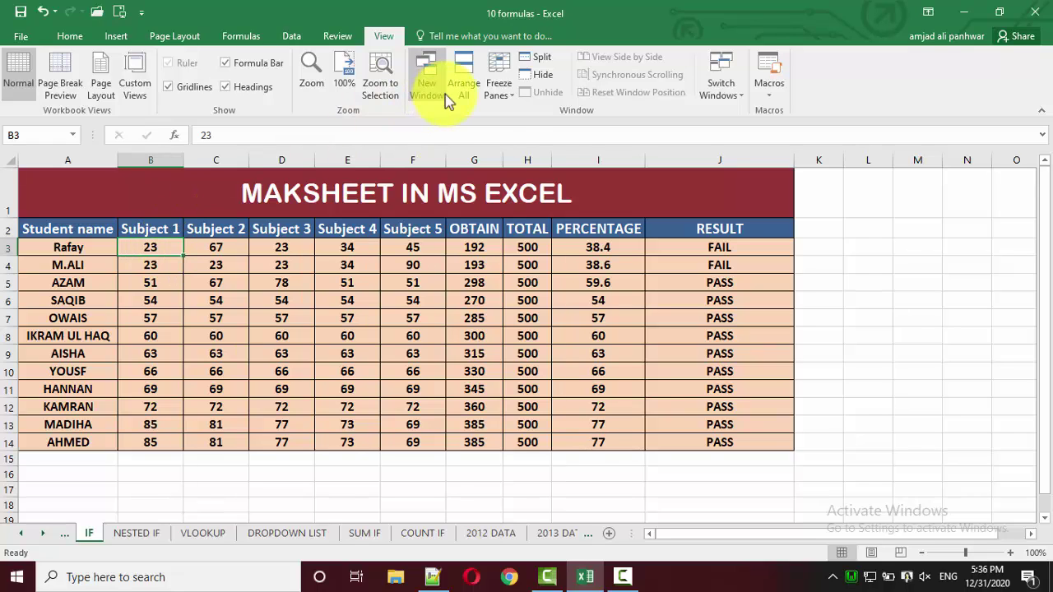
pyautogui.click(536, 65)
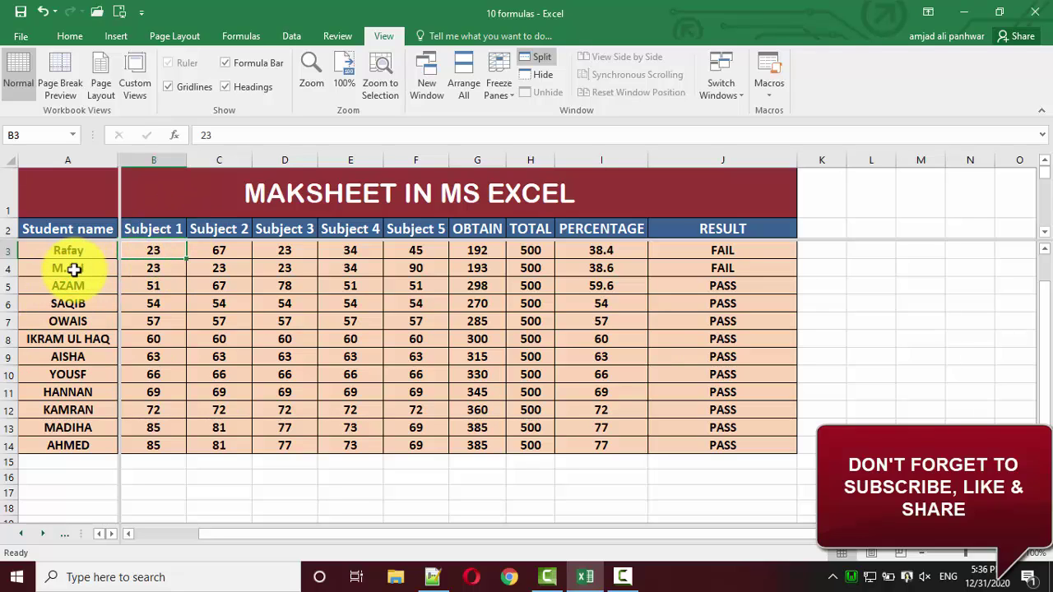
# Freeze rows 1–2 and column A at B3, then check that column A stays visible when moving right along row 4.
pyautogui.click(501, 92)
pyautogui.click(527, 129)
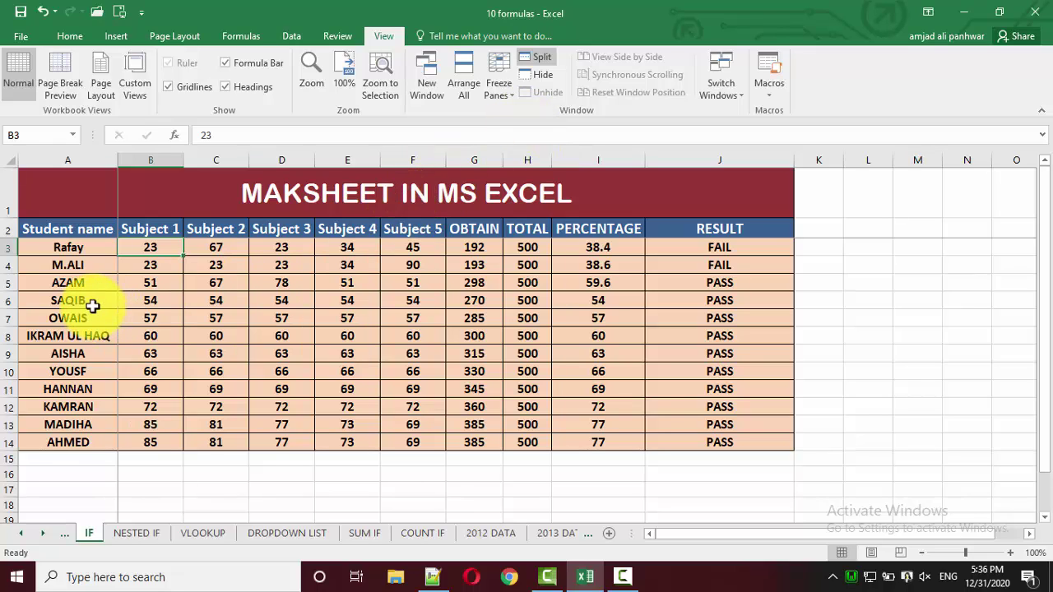
pyautogui.click(164, 259)
pyautogui.press('Right')
pyautogui.press('Right')
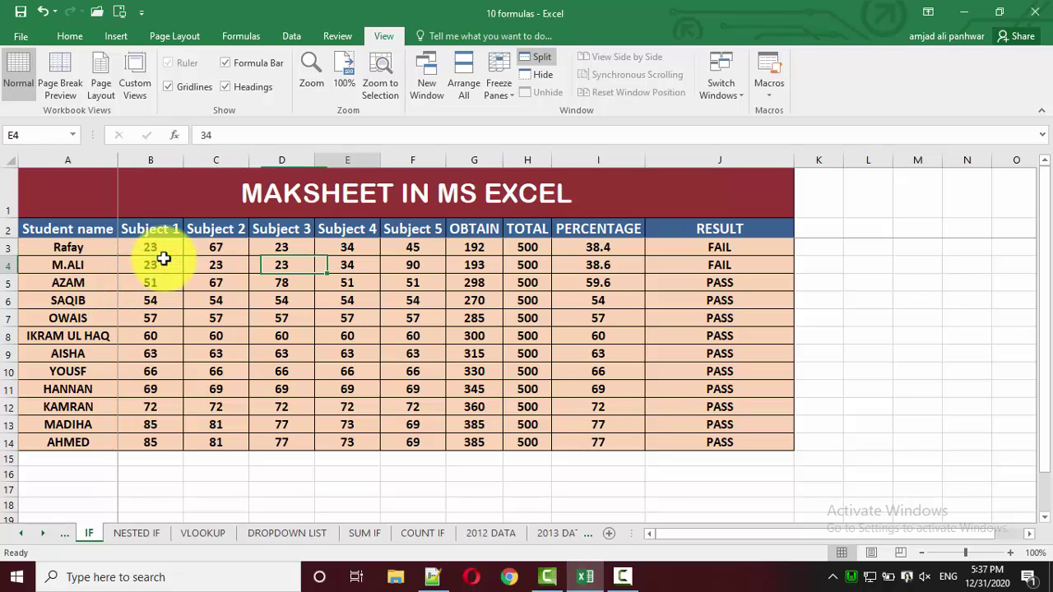
pyautogui.press('Right')
pyautogui.press('Right')
pyautogui.press('Right')
pyautogui.press('Right')
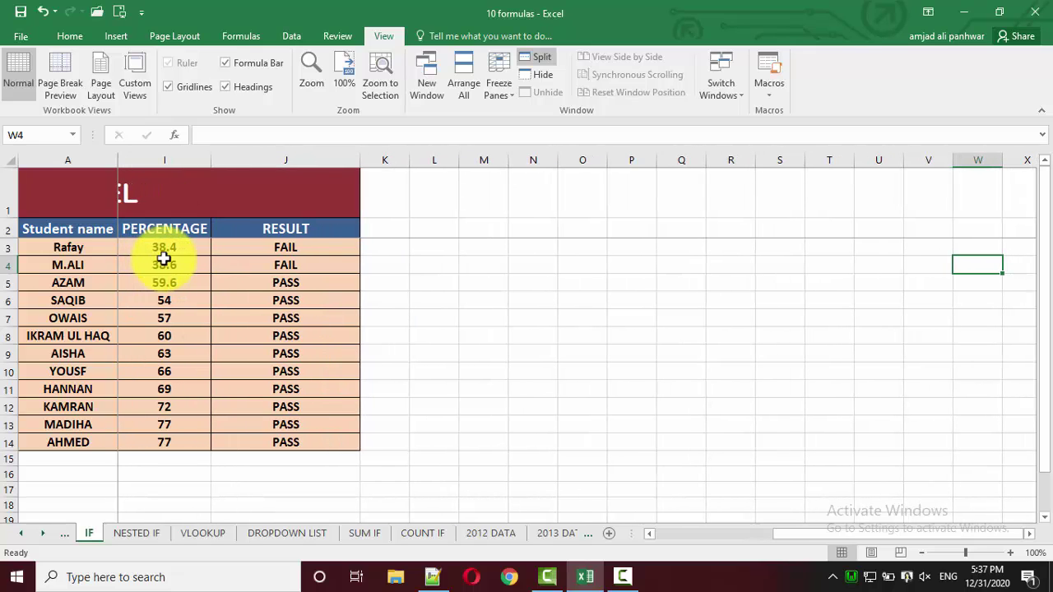
# Move down past the student rows and back to confirm the heading rows stay fixed.
pyautogui.press('Left')
pyautogui.press('Left')
pyautogui.press('Left')
pyautogui.press('Left')
pyautogui.press('Left')
pyautogui.press('Left')
pyautogui.press('Left')
pyautogui.press('Left')
pyautogui.press('Up')
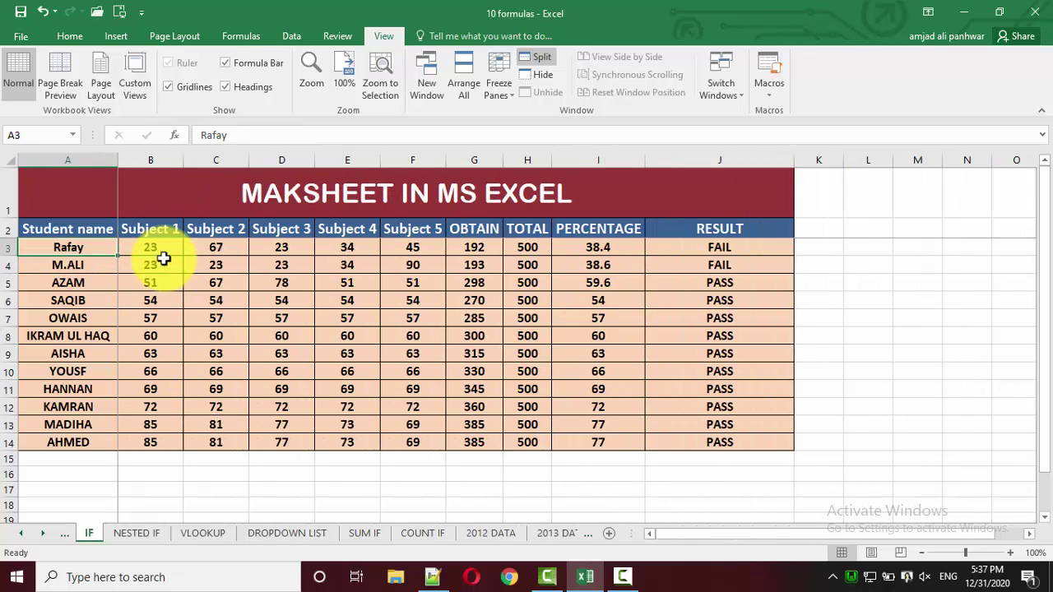
pyautogui.press('Down')
pyautogui.press('Down')
pyautogui.press('Down')
pyautogui.press('Down')
pyautogui.press('Down')
pyautogui.press('Down')
pyautogui.press('Down')
pyautogui.press('Down')
pyautogui.press('Down')
pyautogui.press('Down')
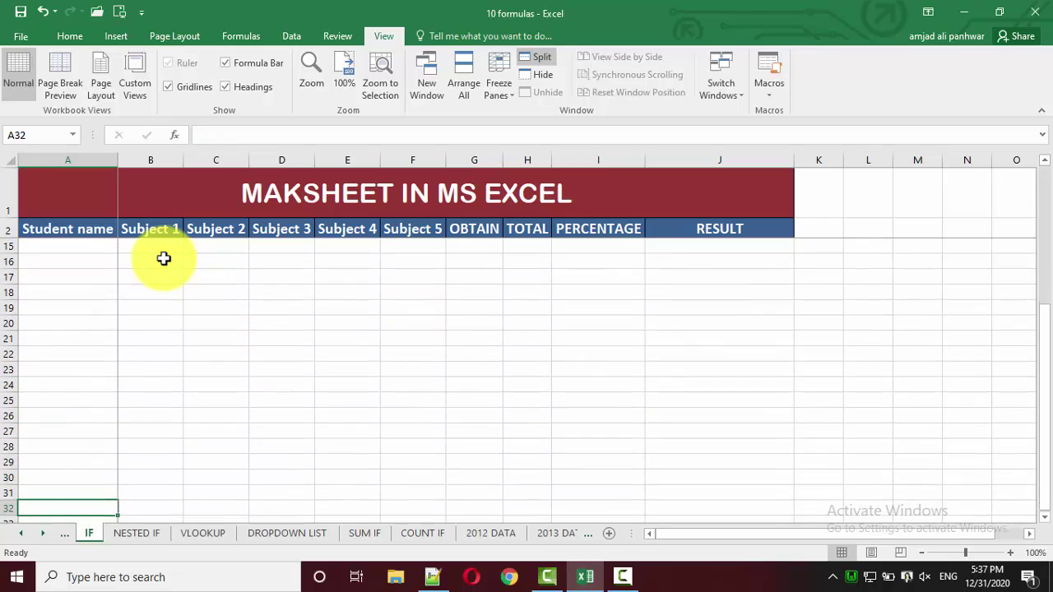
pyautogui.press('Down')
pyautogui.press('Down')
pyautogui.press('Down')
pyautogui.press('Down')
pyautogui.press('Down')
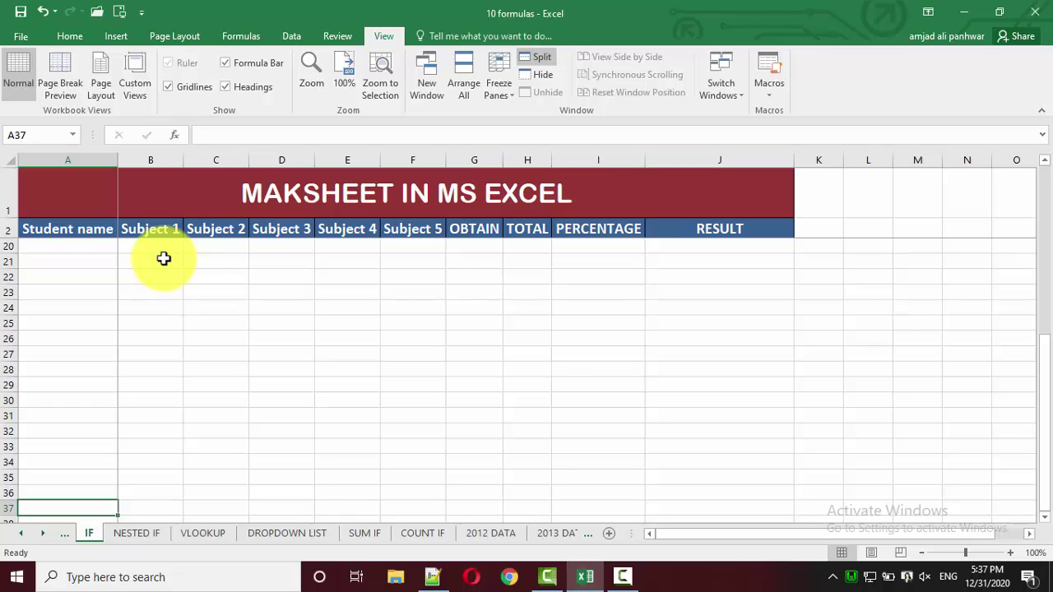
pyautogui.press('Up')
pyautogui.press('Up')
pyautogui.press('Up')
pyautogui.press('Up')
pyautogui.press('Up')
pyautogui.press('Up')
pyautogui.press('Up')
pyautogui.press('Up')
pyautogui.press('Up')
pyautogui.press('Up')
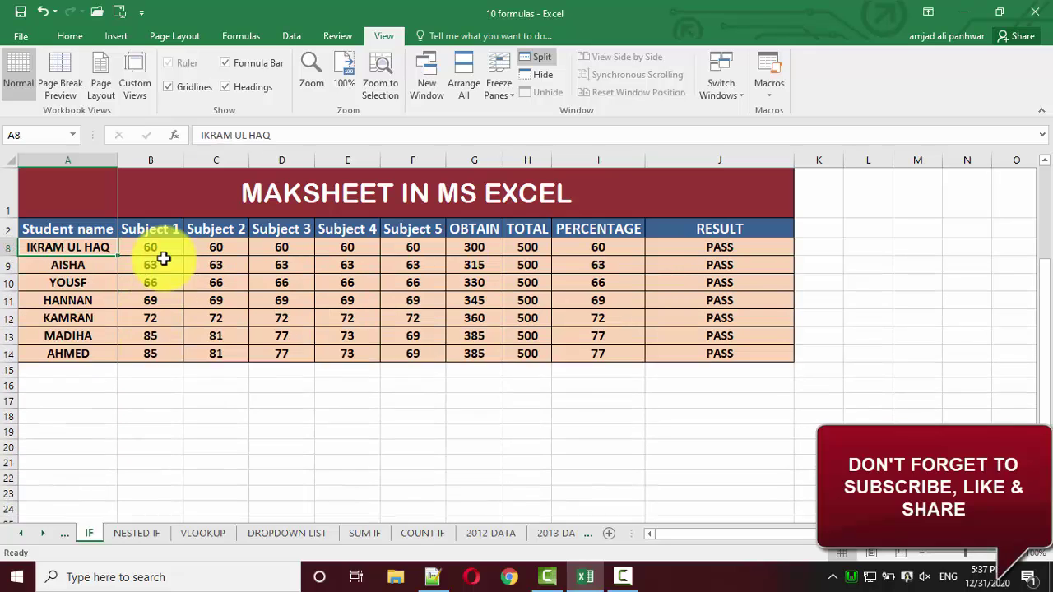
pyautogui.press('Up')
pyautogui.press('Up')
pyautogui.press('Up')
pyautogui.press('Right')
pyautogui.press('Down')
pyautogui.press('Down')
pyautogui.press('Left')
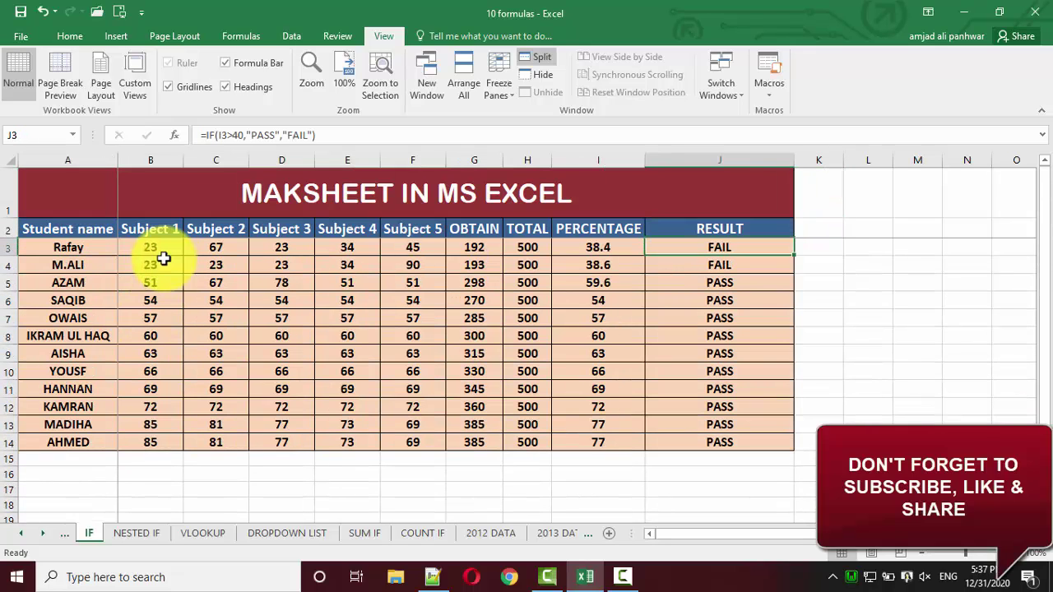
pyautogui.press('Left')
pyautogui.press('Down')
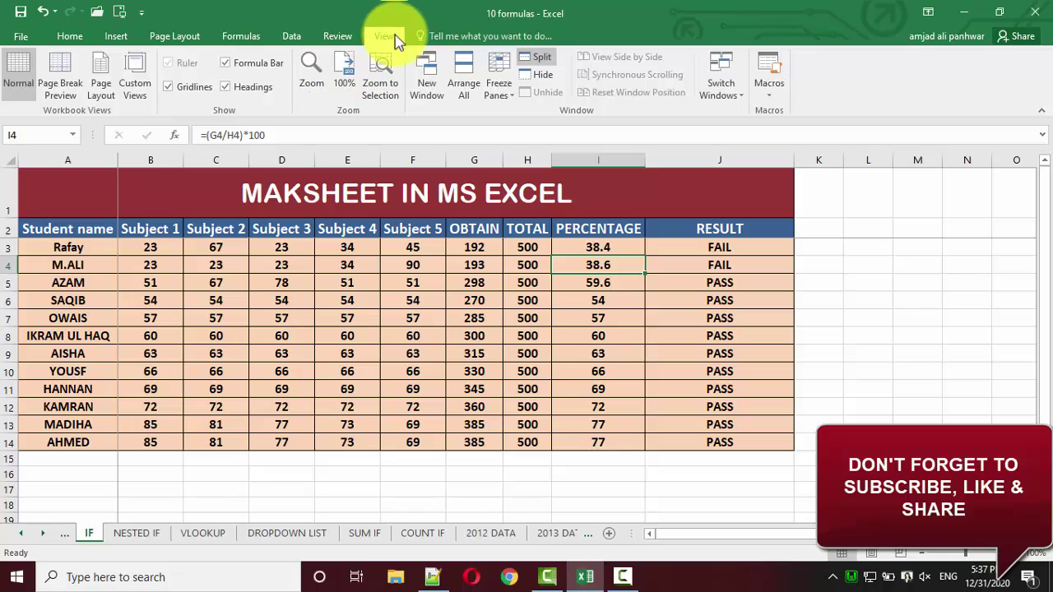